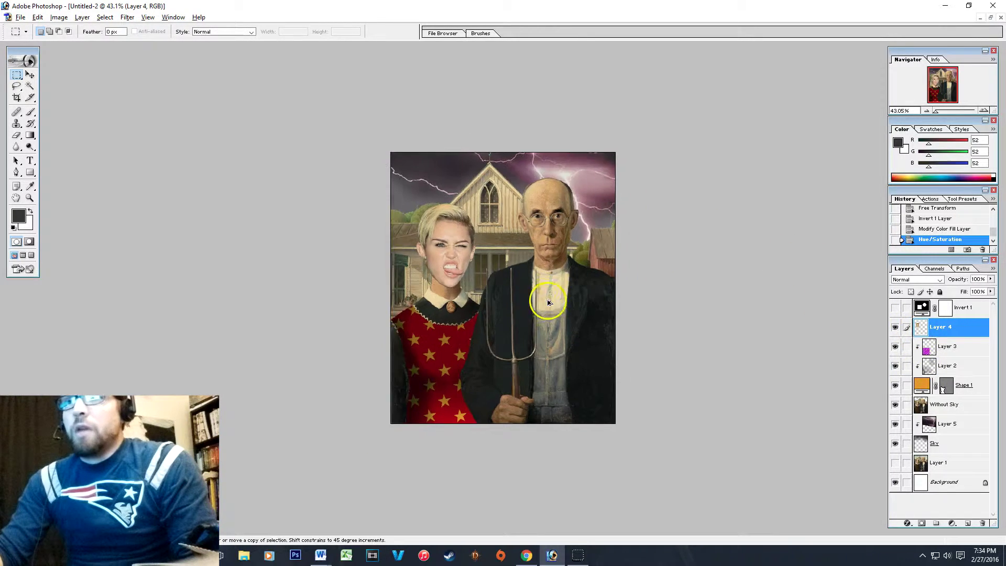
# Delete the Invert 1 adjustment layer, confirming the prompt, and fit the canvas back in view
pyautogui.click(970, 309)
pyautogui.rightClick(973, 312)
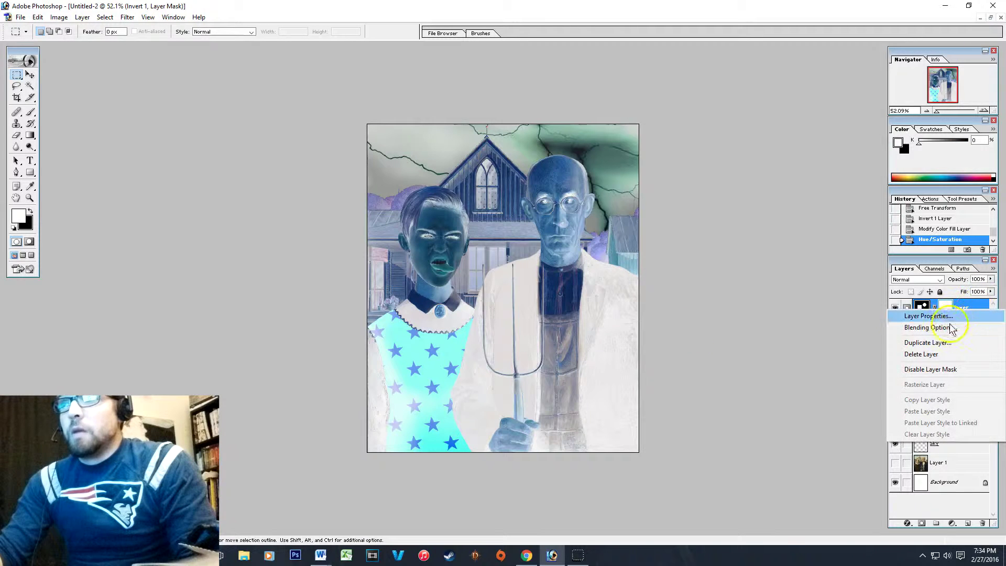
pyautogui.click(943, 352)
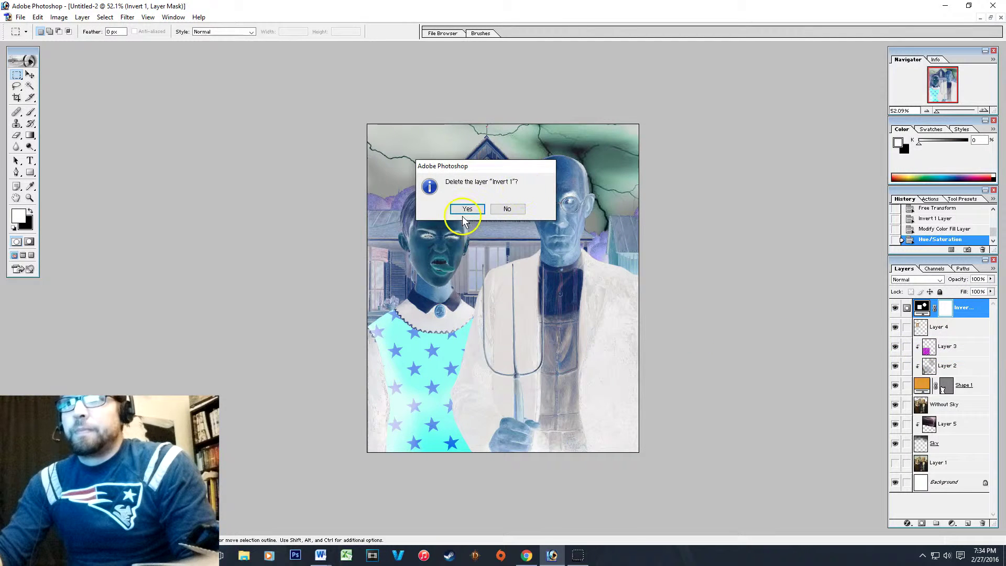
pyautogui.click(468, 209)
pyautogui.hotkey('ctrl', '+')
pyautogui.hotkey('ctrl', '0')
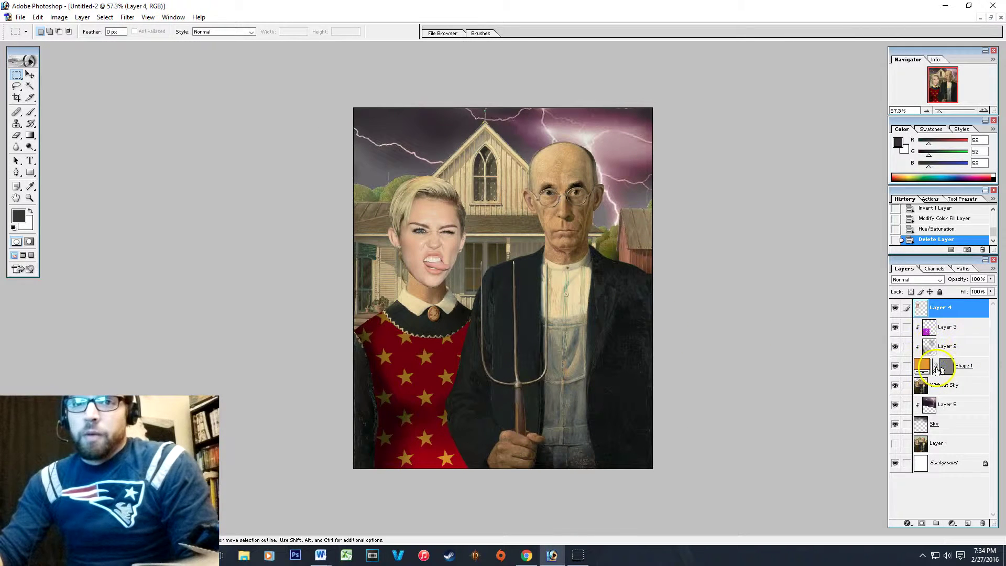
pyautogui.click(980, 376)
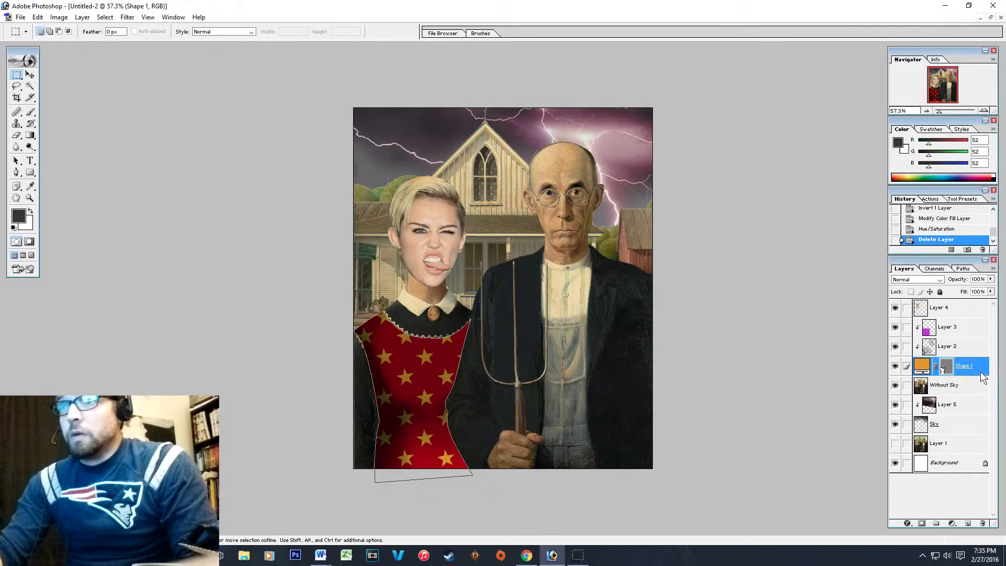
pyautogui.rightClick(981, 376)
pyautogui.click(948, 346)
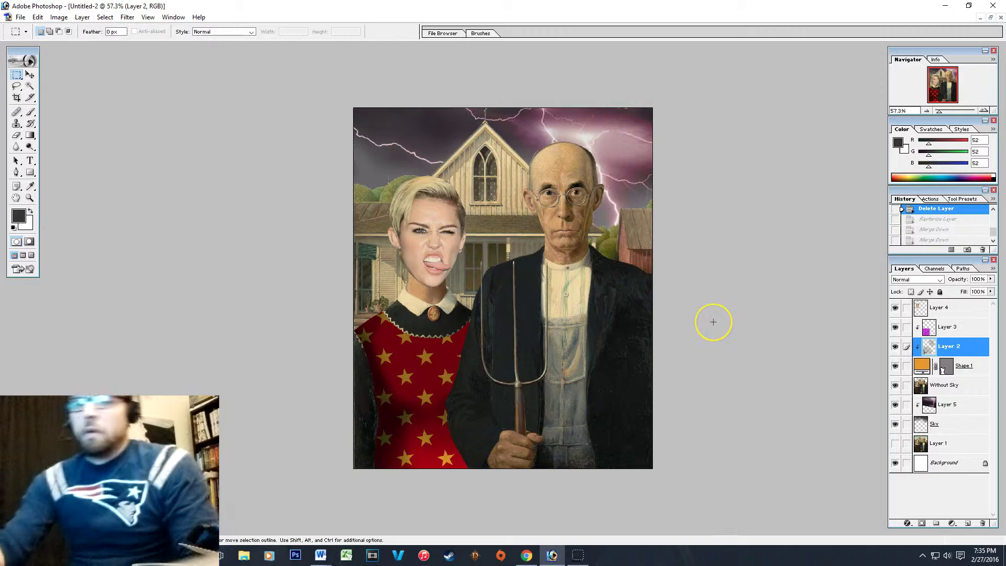
pyautogui.click(977, 308)
pyautogui.scroll(4, 476, 262)
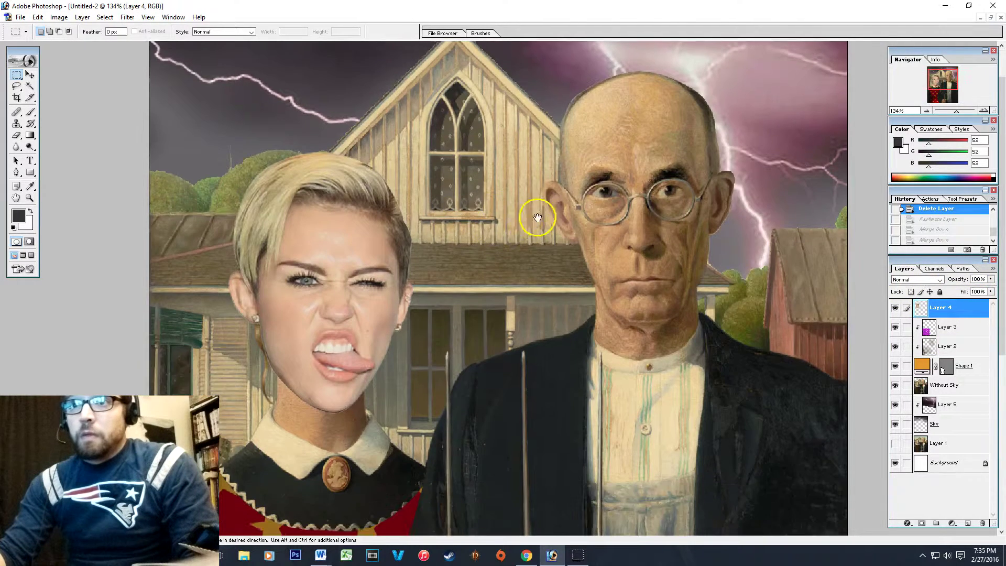
pyautogui.scroll(1, 494, 240)
pyautogui.moveTo(494, 240); pyautogui.dragTo(497, 130)
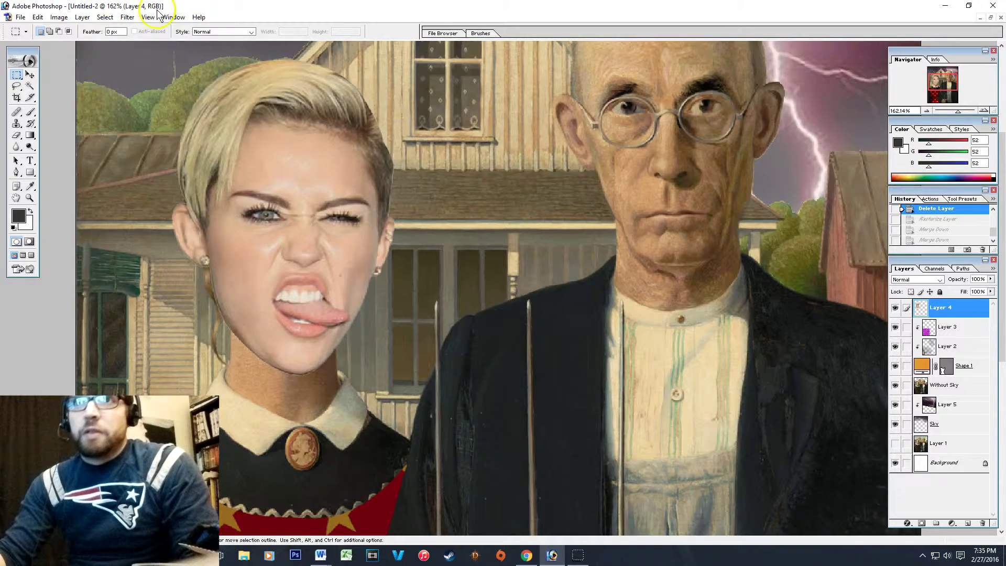
pyautogui.scroll(-1, 464, 213)
pyautogui.scroll(1, 466, 218)
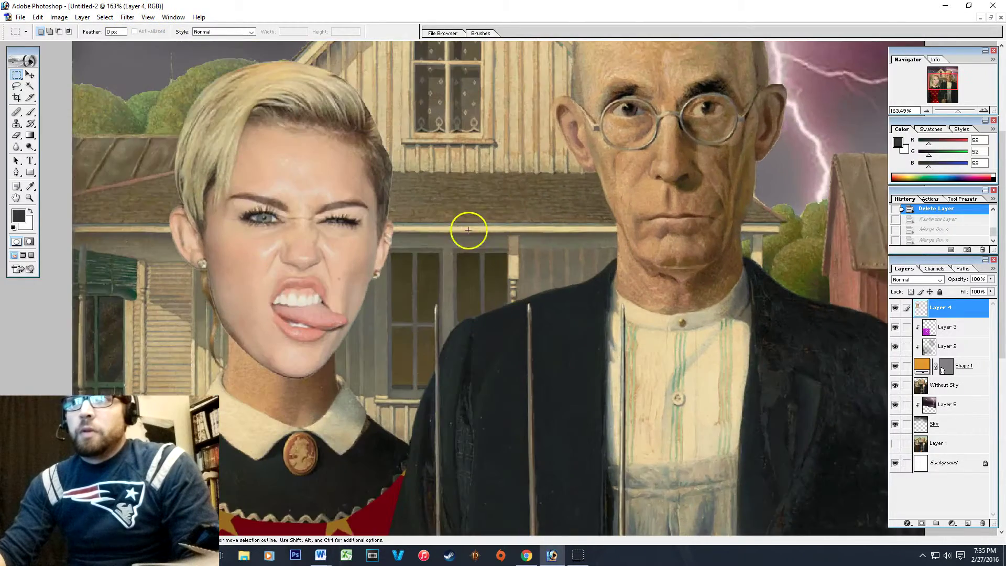
pyautogui.scroll(1, 586, 283)
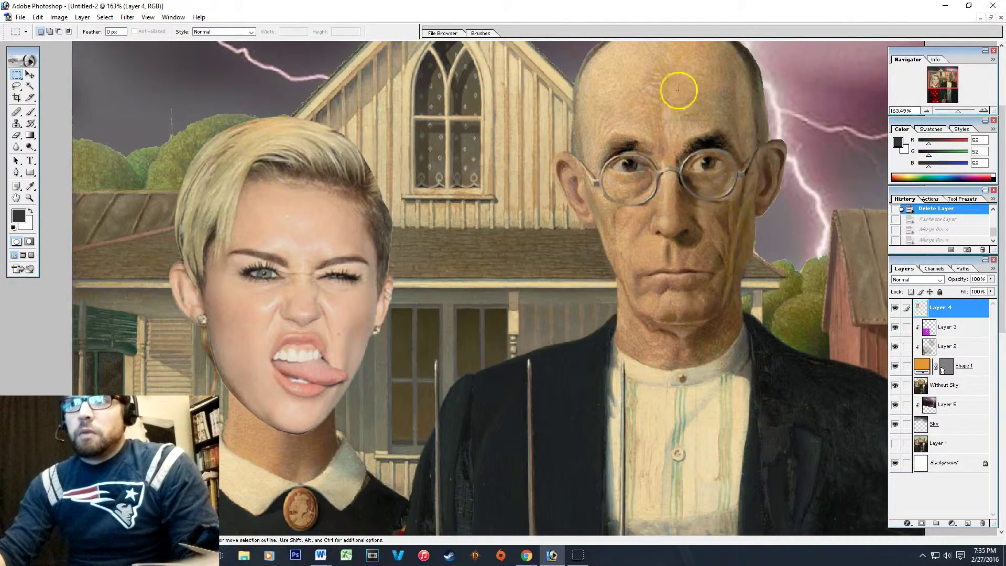
pyautogui.moveTo(731, 343); pyautogui.dragTo(819, 349)
pyautogui.moveTo(741, 234); pyautogui.dragTo(690, 212)
pyautogui.scroll(1, 693, 197)
pyautogui.scroll(-1, 689, 214)
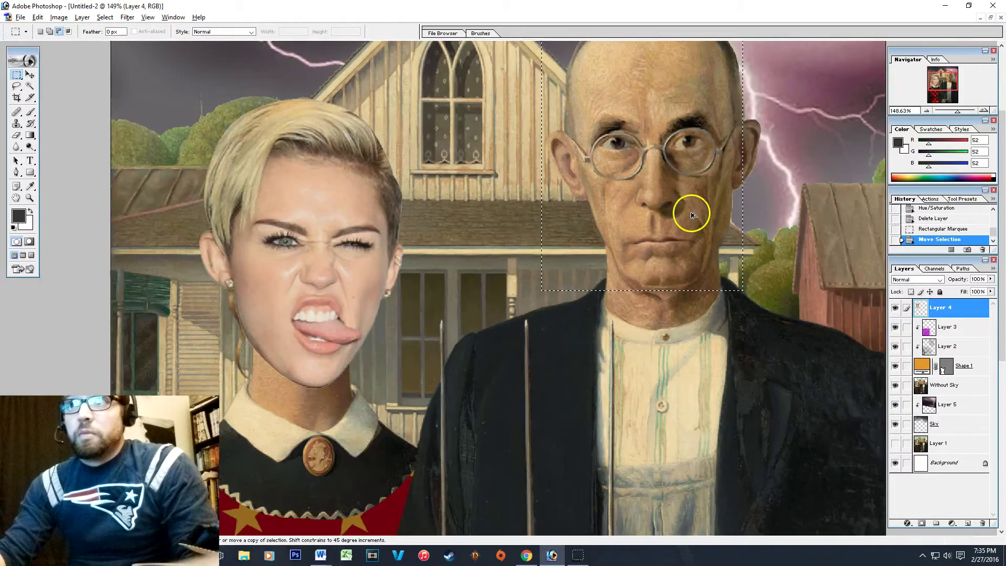
pyautogui.scroll(-1, 689, 213)
pyautogui.hotkey('ctrl', 'd')
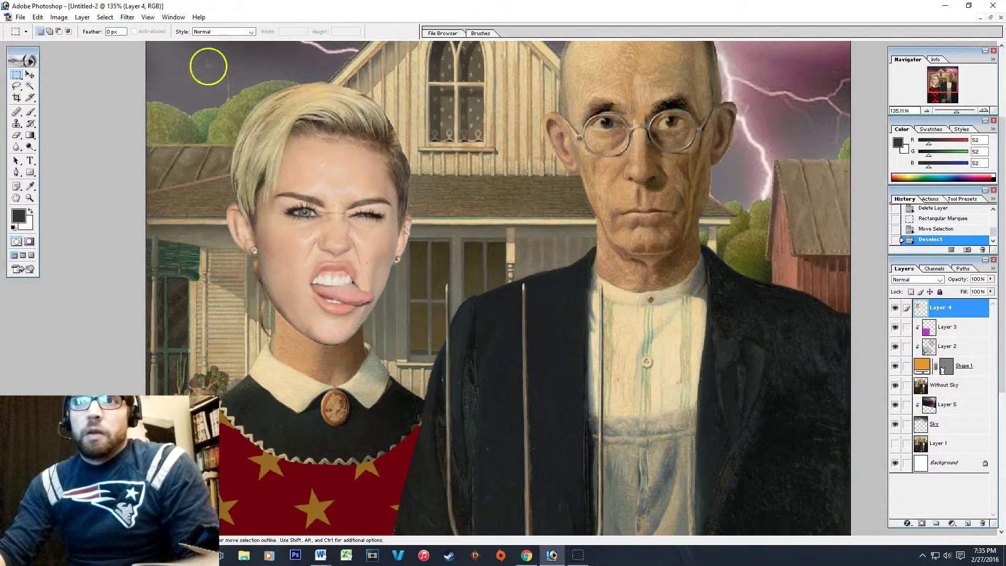
pyautogui.moveTo(428, 360); pyautogui.dragTo(416, 337)
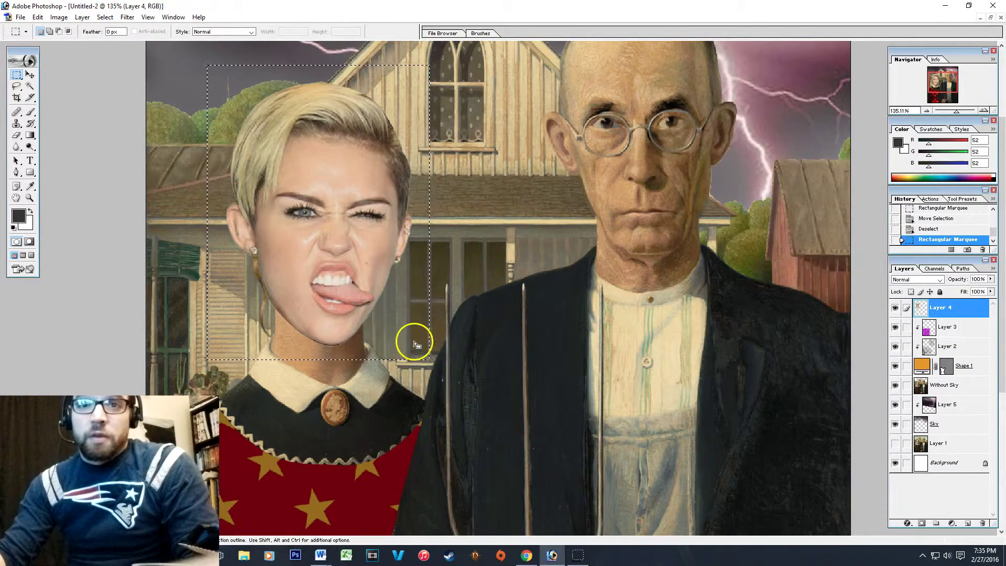
pyautogui.click(494, 344)
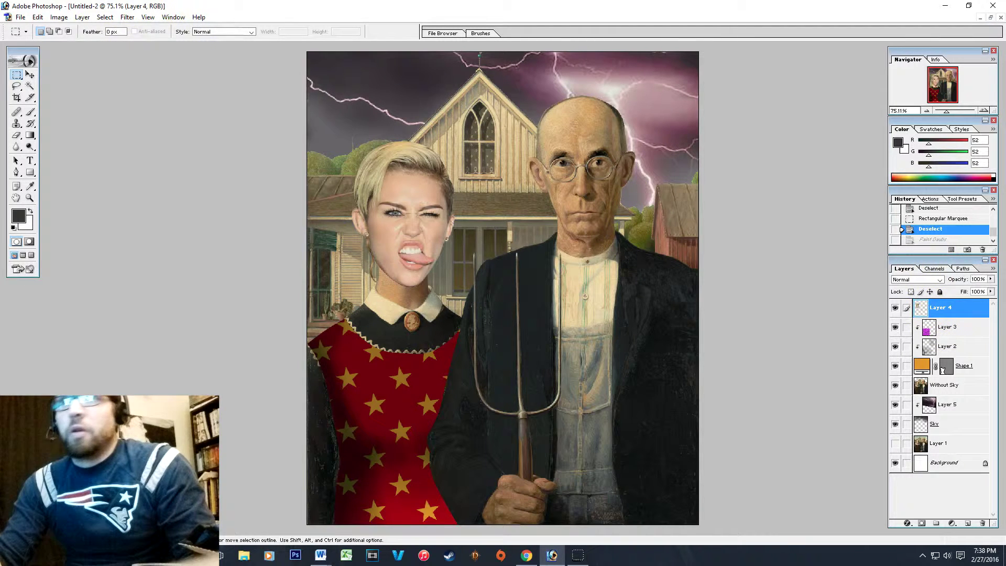
# Preview Paint Daubs on the face at Brush Size 5, Sharpness 5, Simple brush
pyautogui.click(127, 18)
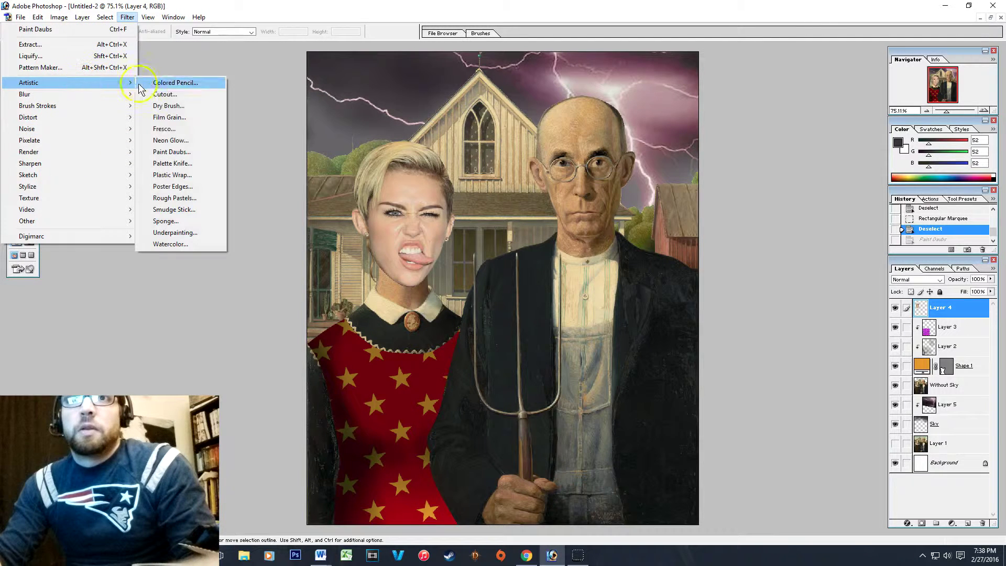
pyautogui.click(168, 154)
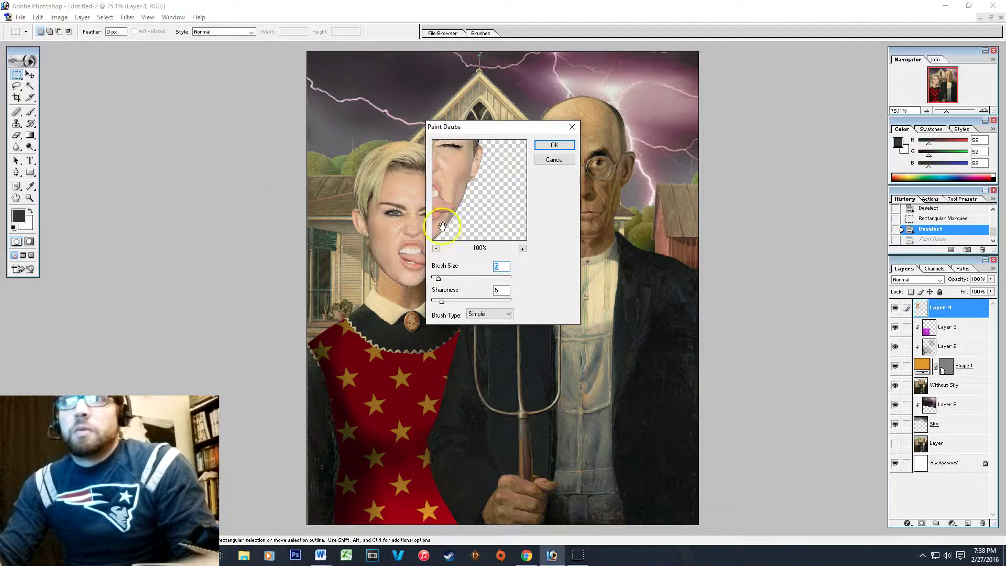
pyautogui.moveTo(458, 197); pyautogui.dragTo(509, 226)
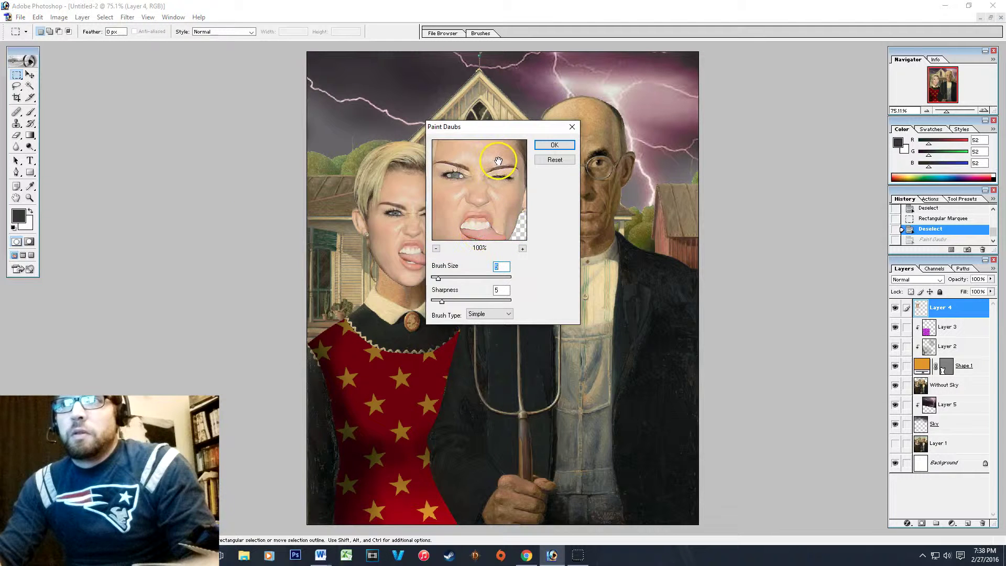
pyautogui.click(436, 248)
pyautogui.click(522, 249)
pyautogui.click(522, 248)
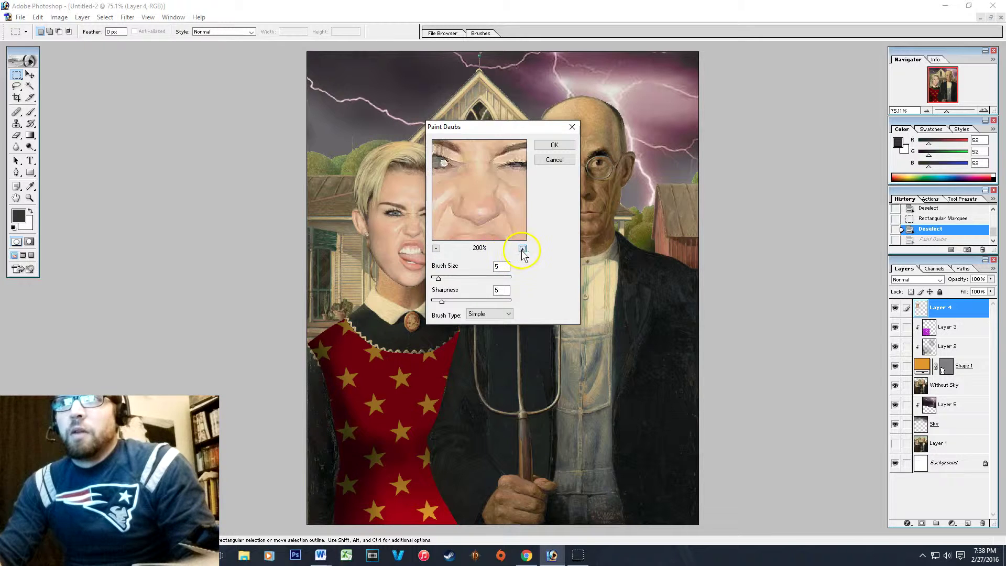
pyautogui.click(436, 248)
pyautogui.click(436, 248)
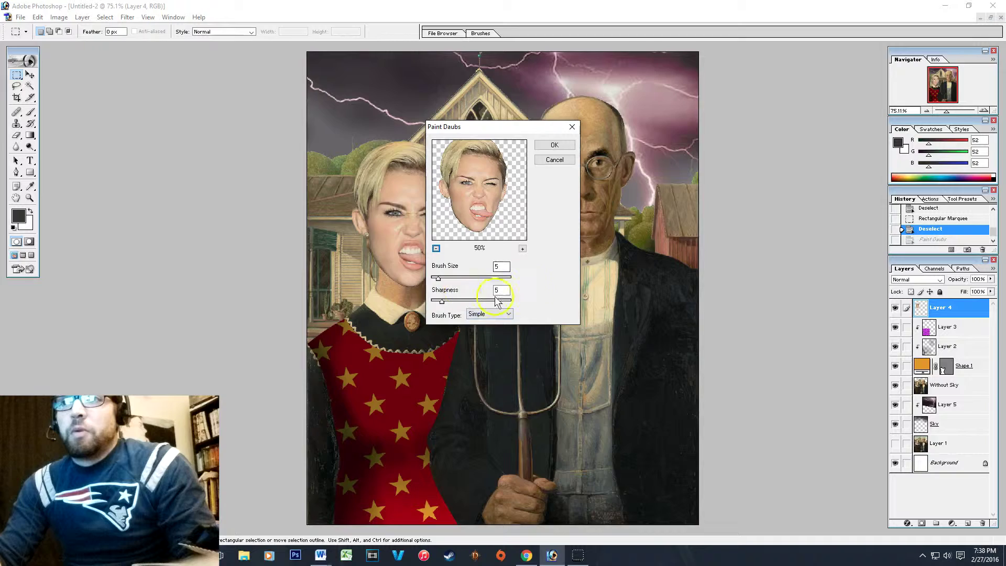
# Apply the Paint Daubs filter to the pasted face
pyautogui.click(566, 150)
pyautogui.scroll(5, 485, 225)
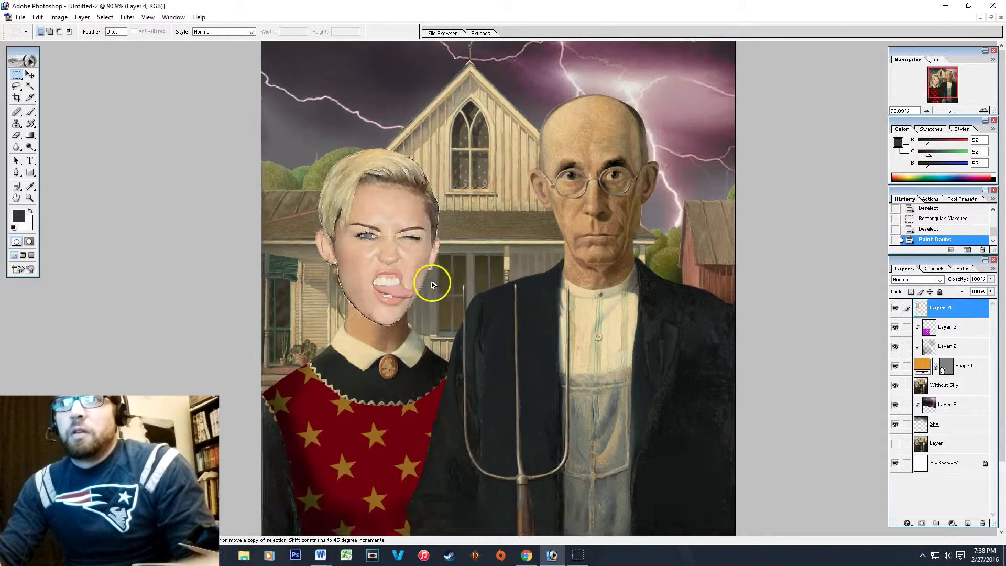
pyautogui.scroll(2, 420, 258)
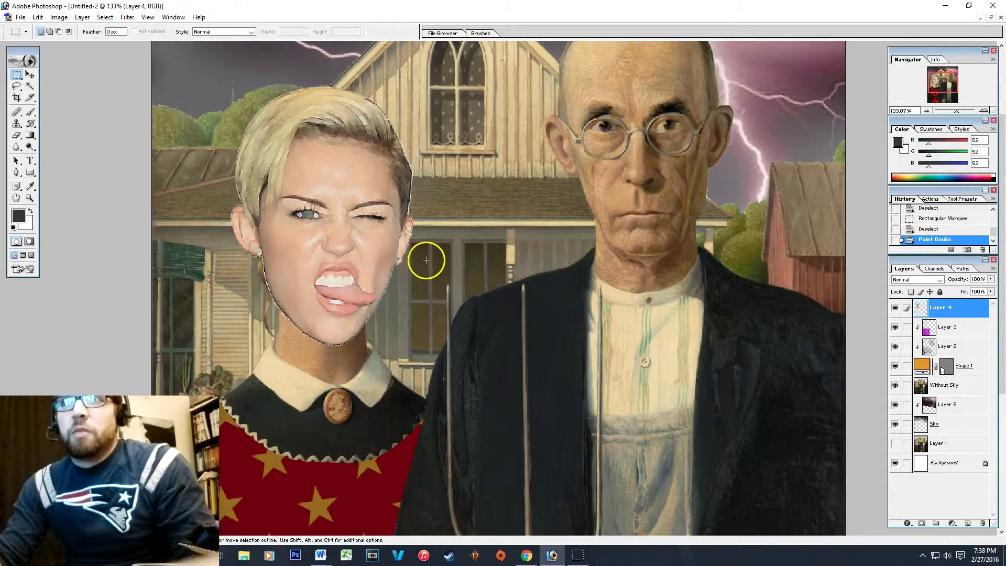
pyautogui.scroll(-4, 427, 259)
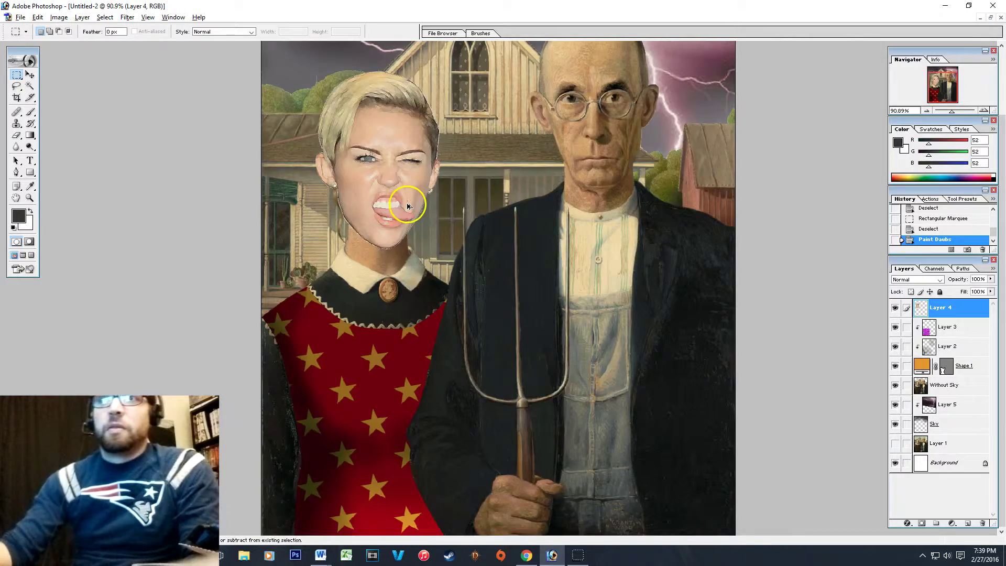
pyautogui.scroll(3, 400, 210)
pyautogui.scroll(2, 397, 225)
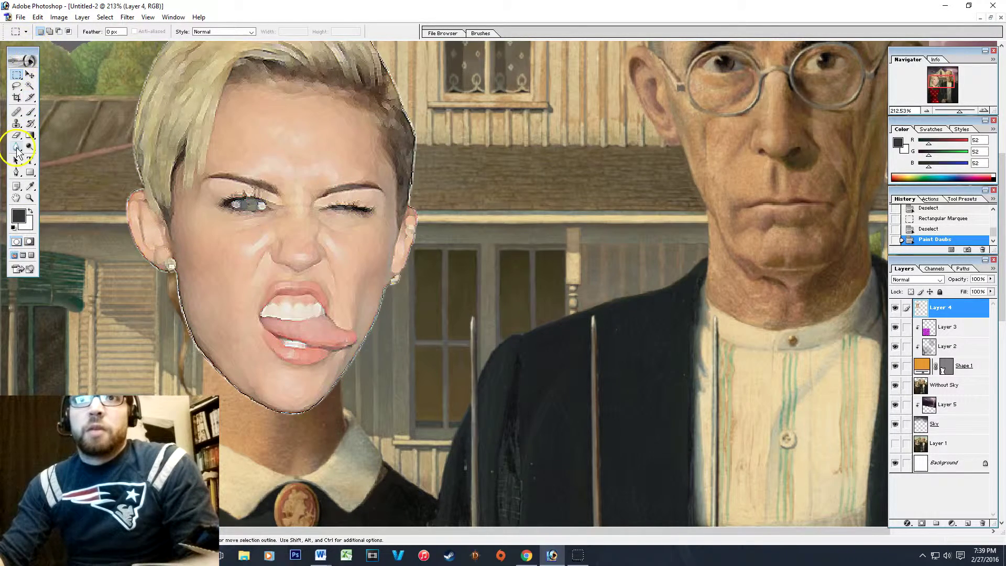
# Set up the Eraser at 16% opacity for soft erasing and fit the painting in the window
pyautogui.click(18, 136)
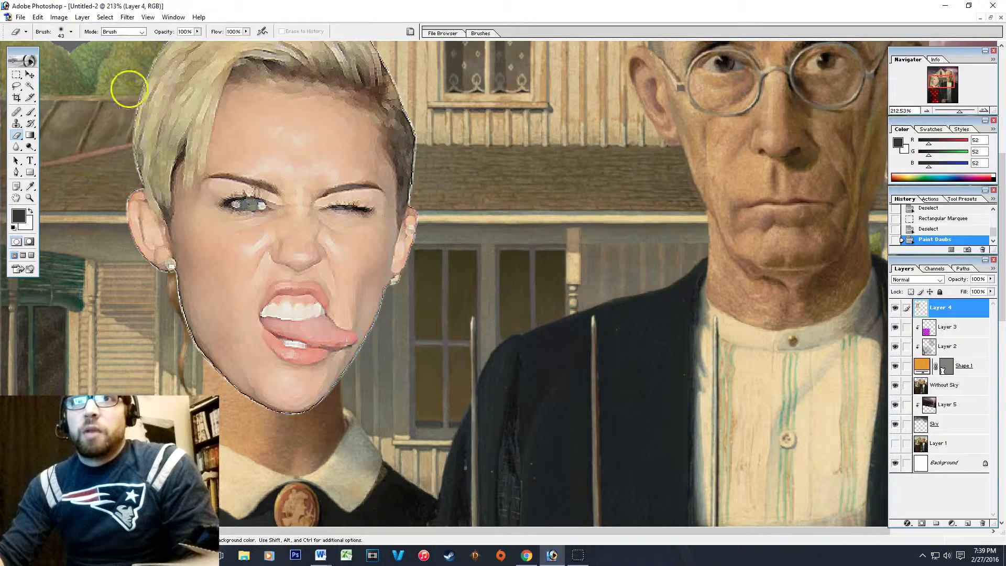
pyautogui.moveTo(197, 33); pyautogui.dragTo(186, 45)
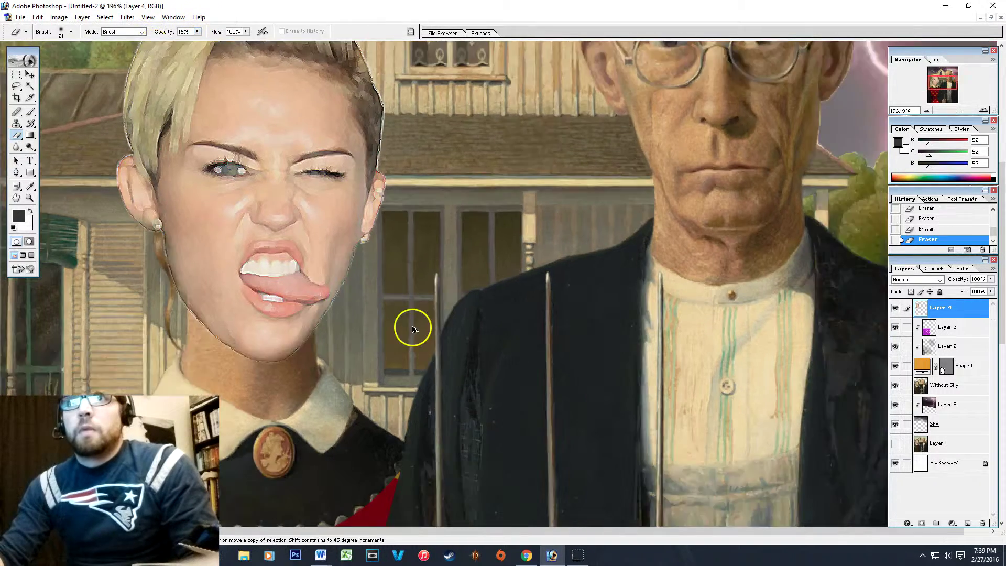
pyautogui.scroll(-5, 411, 326)
pyautogui.hotkey('ctrl', '0')
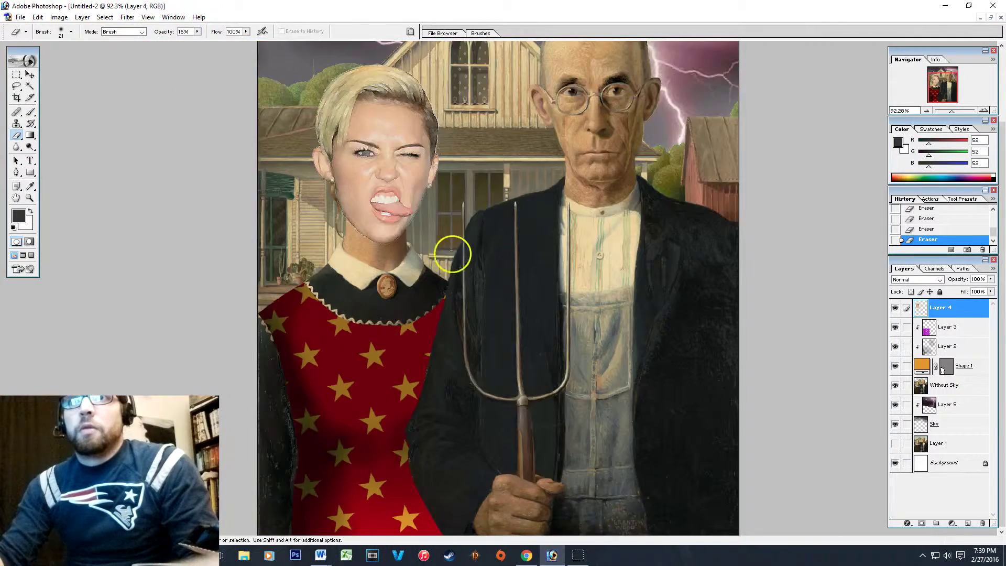
pyautogui.hotkey('ctrl', '0')
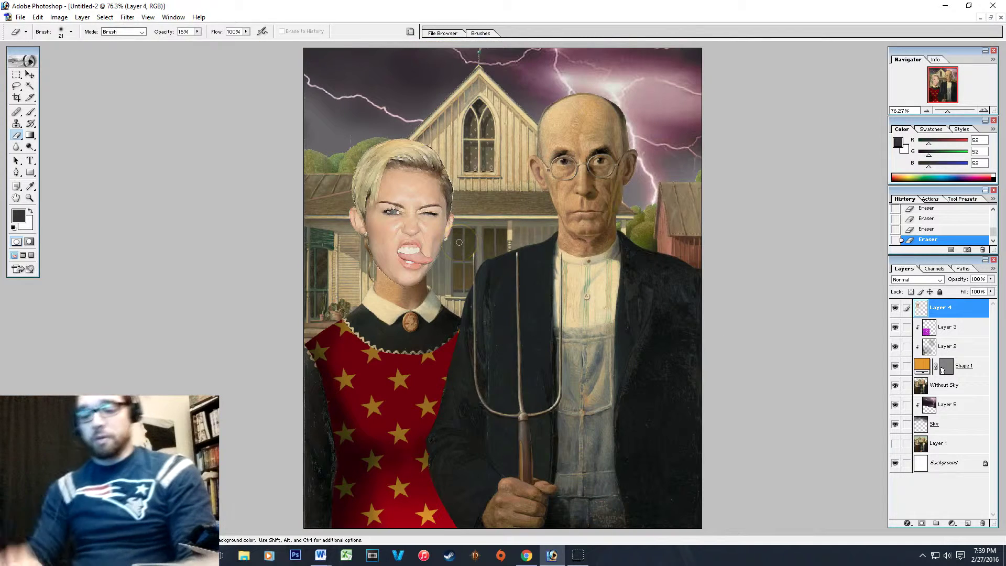
# Magic-wand the empty area around the face, then invert to select the face
pyautogui.click(30, 86)
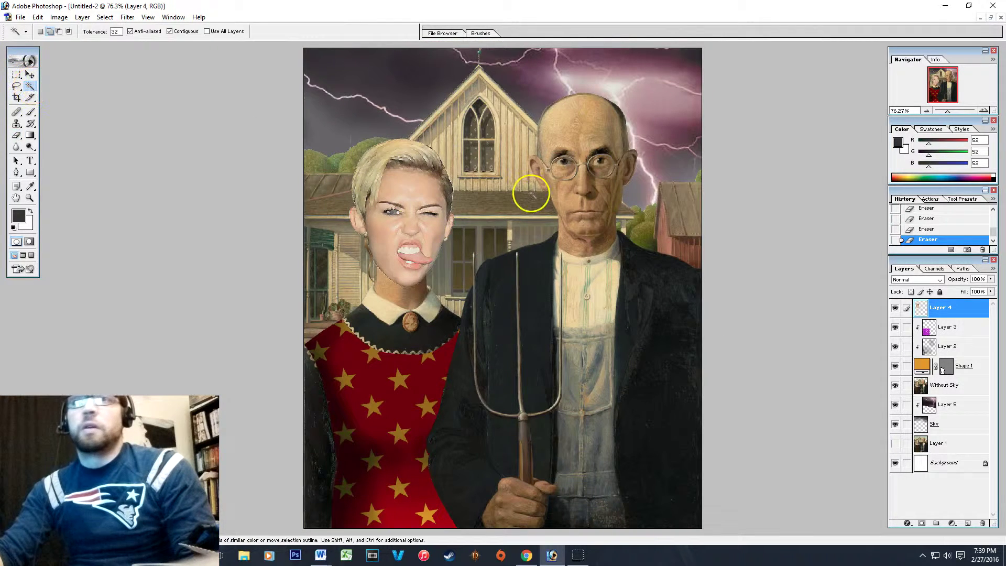
pyautogui.click(519, 198)
pyautogui.scroll(-2, 520, 201)
pyautogui.scroll(5, 519, 201)
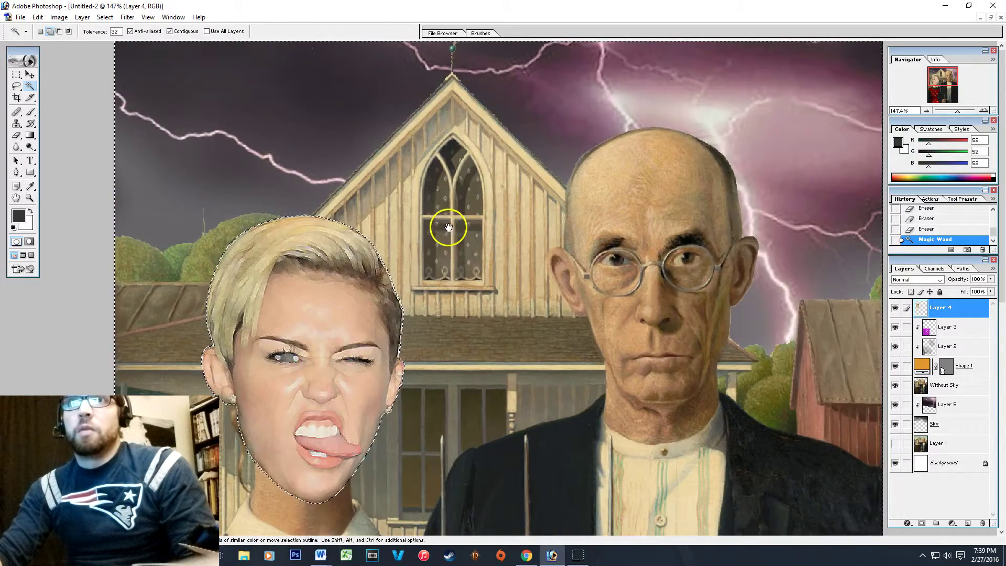
pyautogui.moveTo(448, 226); pyautogui.dragTo(464, 116)
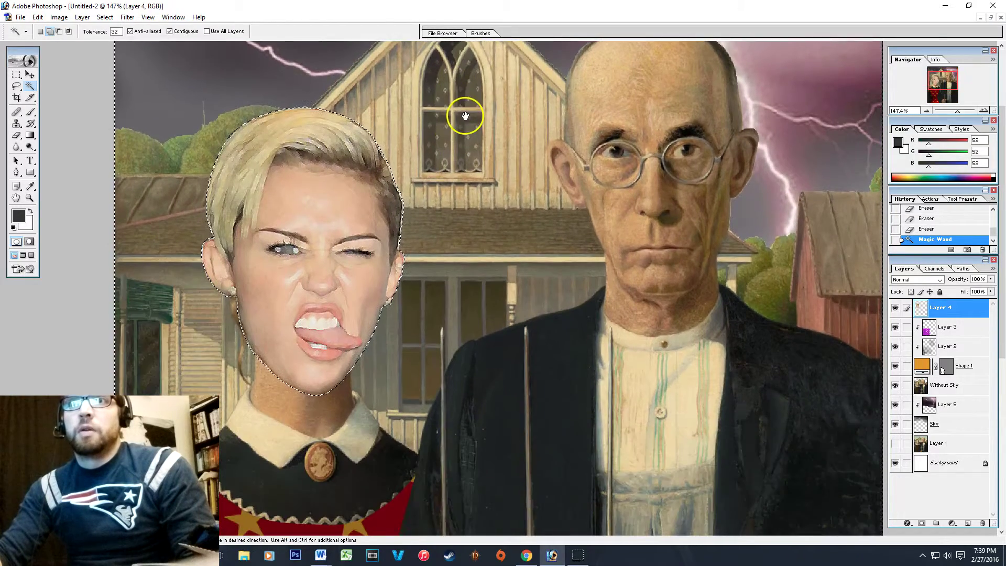
pyautogui.hotkey('ctrl', 'shift', 'i')
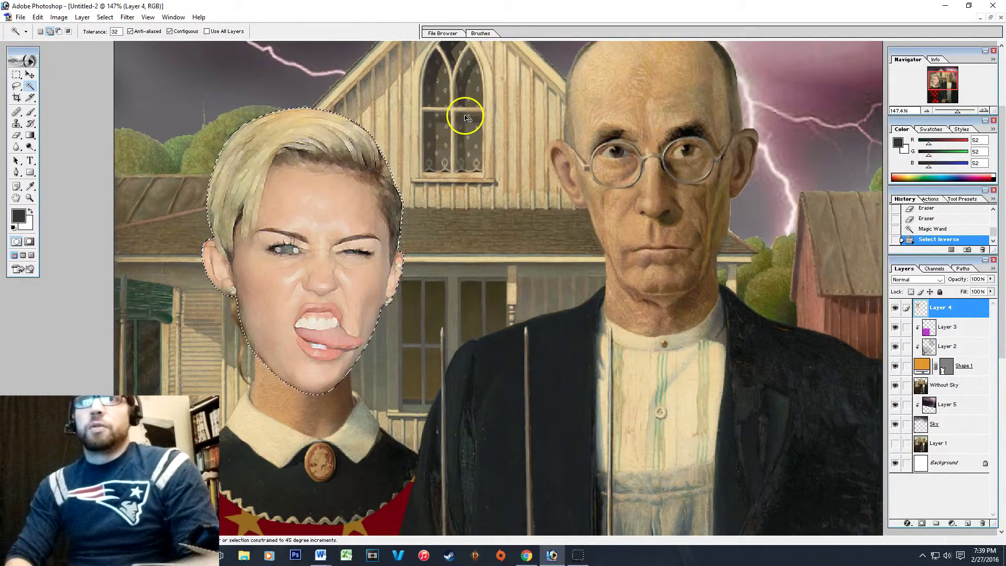
pyautogui.scroll(1, 455, 128)
pyautogui.scroll(-2, 398, 183)
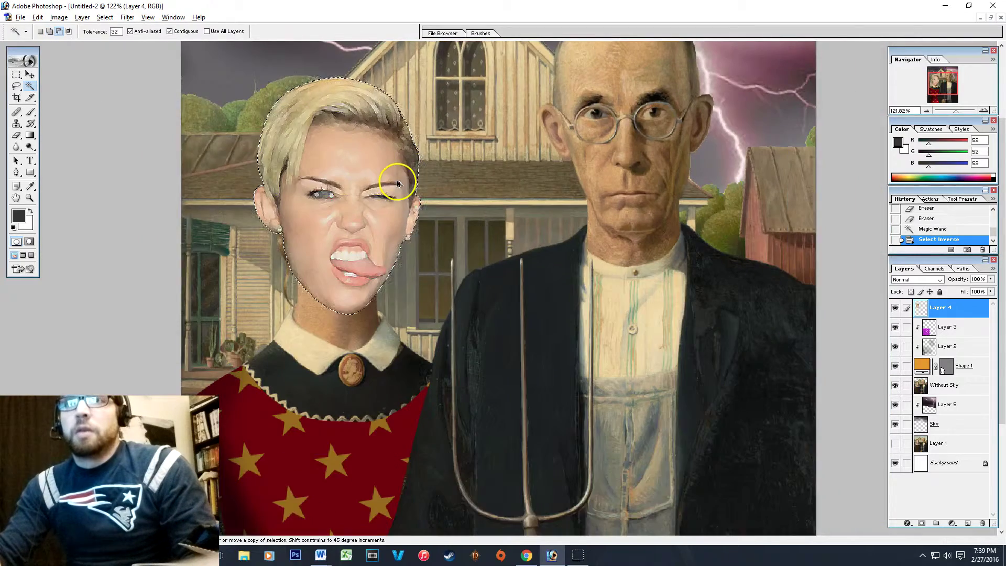
# Try expanding the selection, then undo the expansion
pyautogui.click(110, 18)
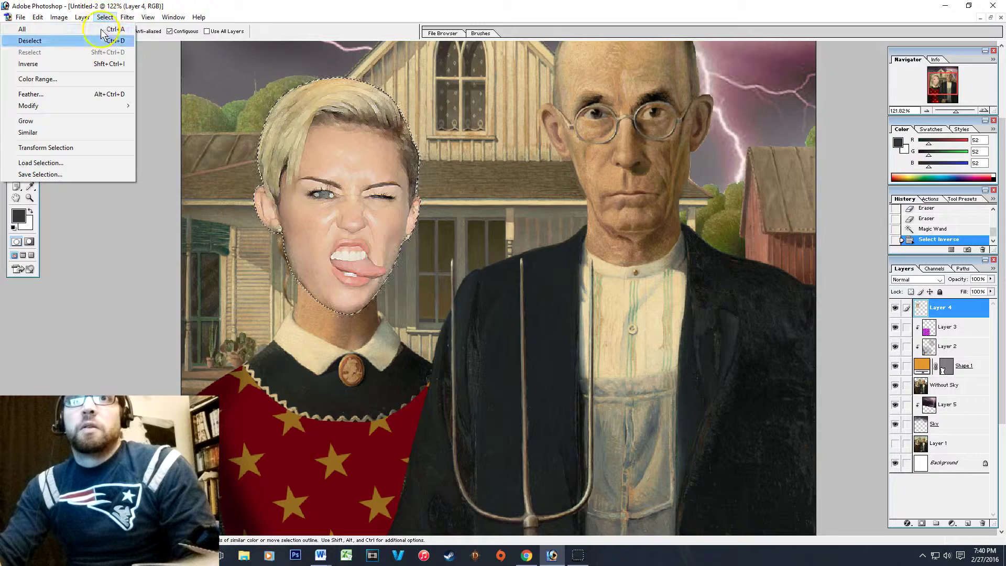
pyautogui.moveTo(89, 106)
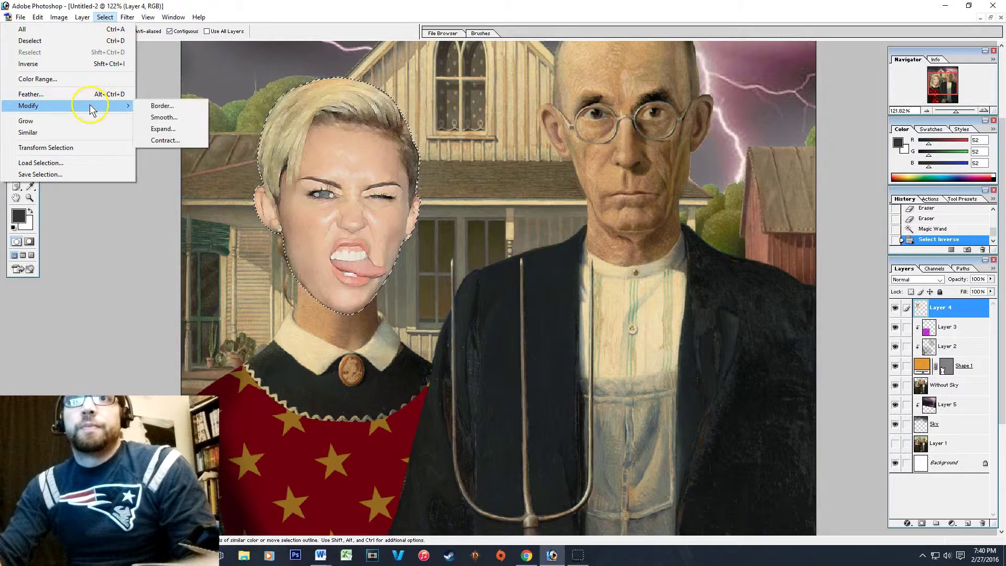
pyautogui.click(162, 129)
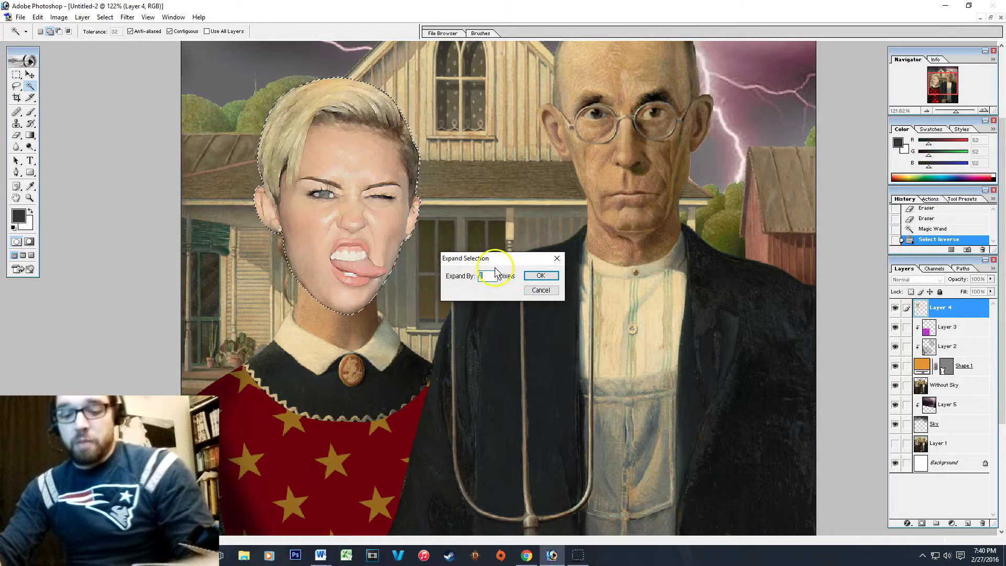
pyautogui.click(534, 276)
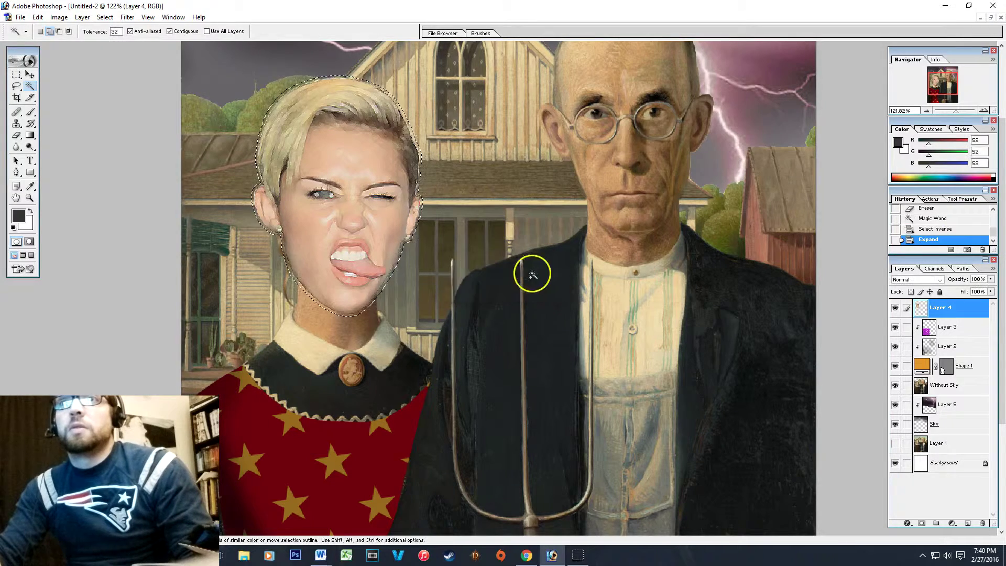
pyautogui.hotkey('ctrl', 'z')
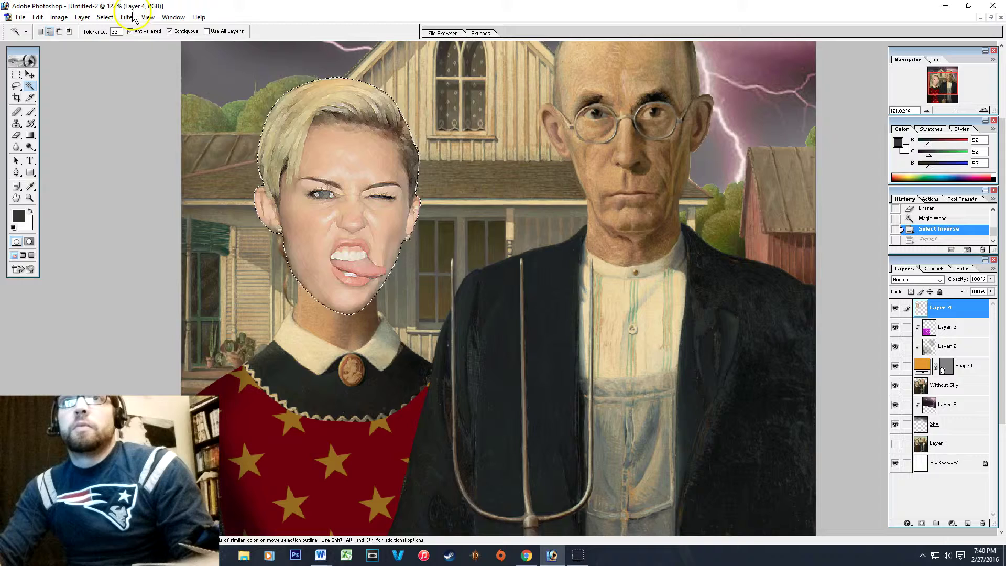
# Contract the face selection by 2 pixels
pyautogui.click(121, 20)
pyautogui.moveTo(105, 17)
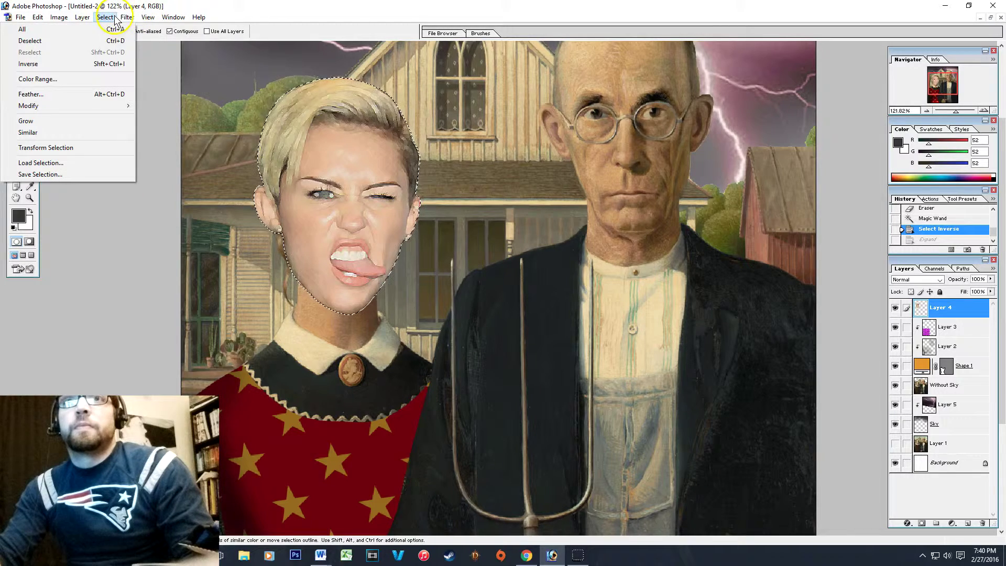
pyautogui.moveTo(99, 105)
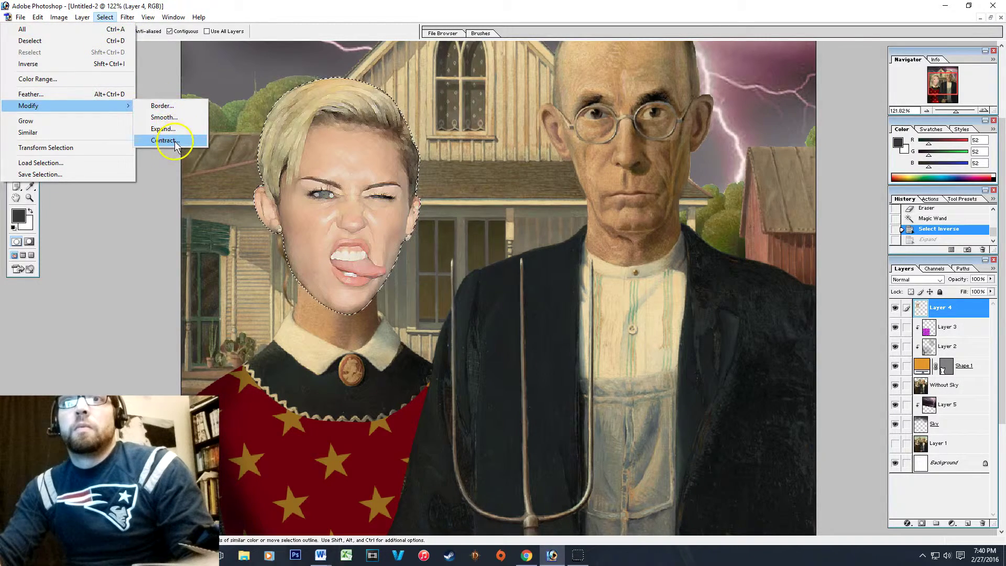
pyautogui.click(167, 140)
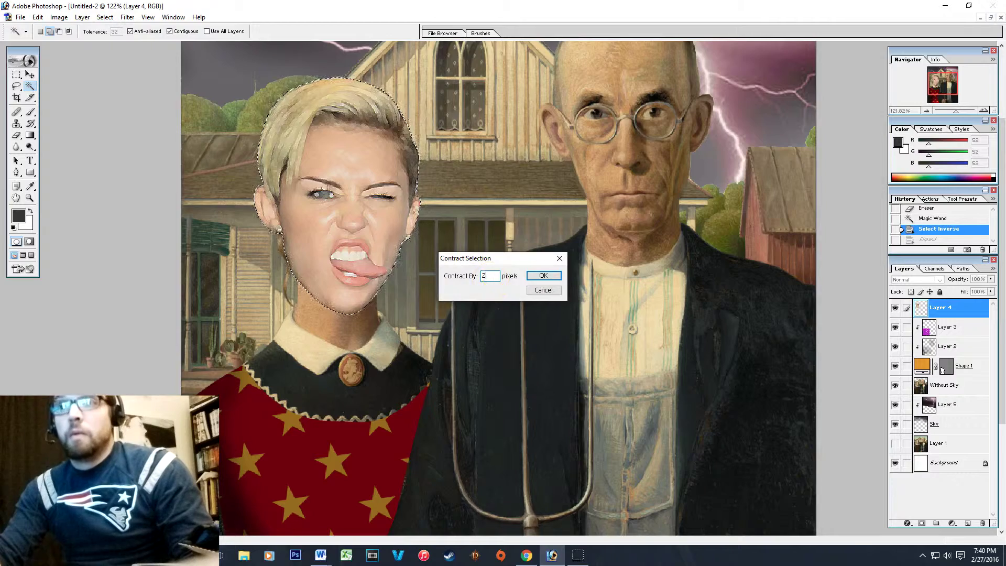
pyautogui.click(543, 276)
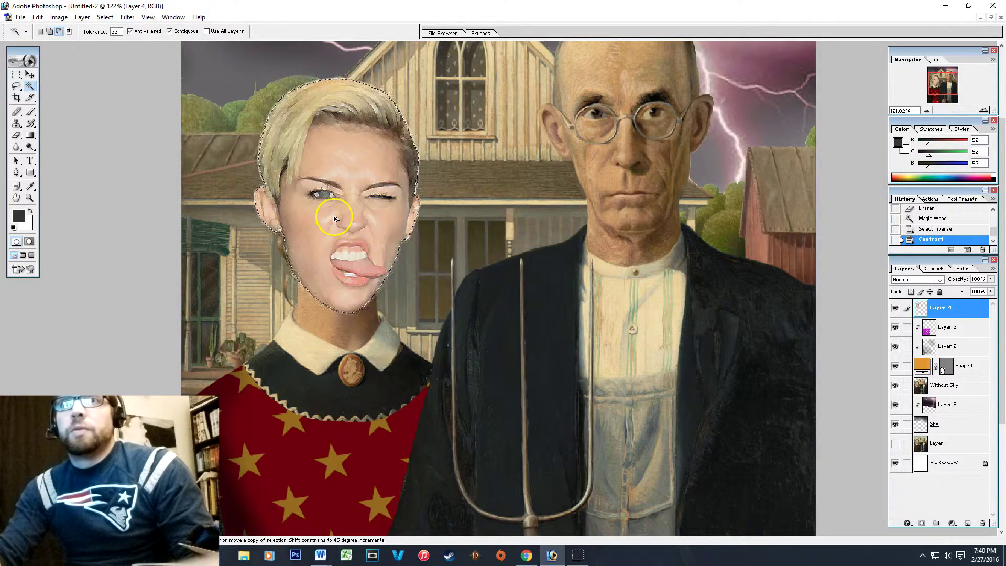
pyautogui.scroll(4, 333, 219)
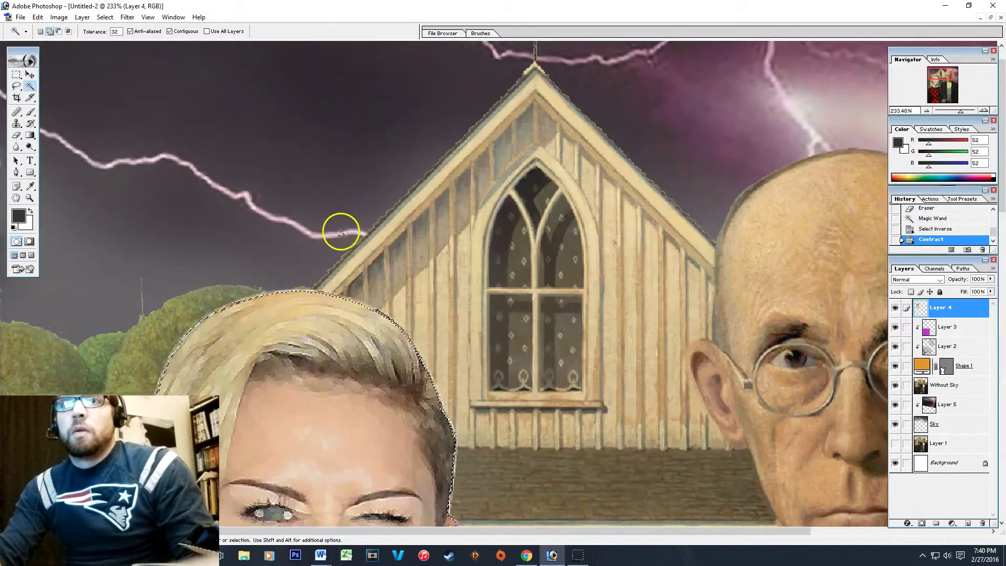
pyautogui.moveTo(341, 231); pyautogui.dragTo(349, 19)
pyautogui.scroll(-1, 478, 164)
pyautogui.moveTo(478, 164); pyautogui.dragTo(460, 49)
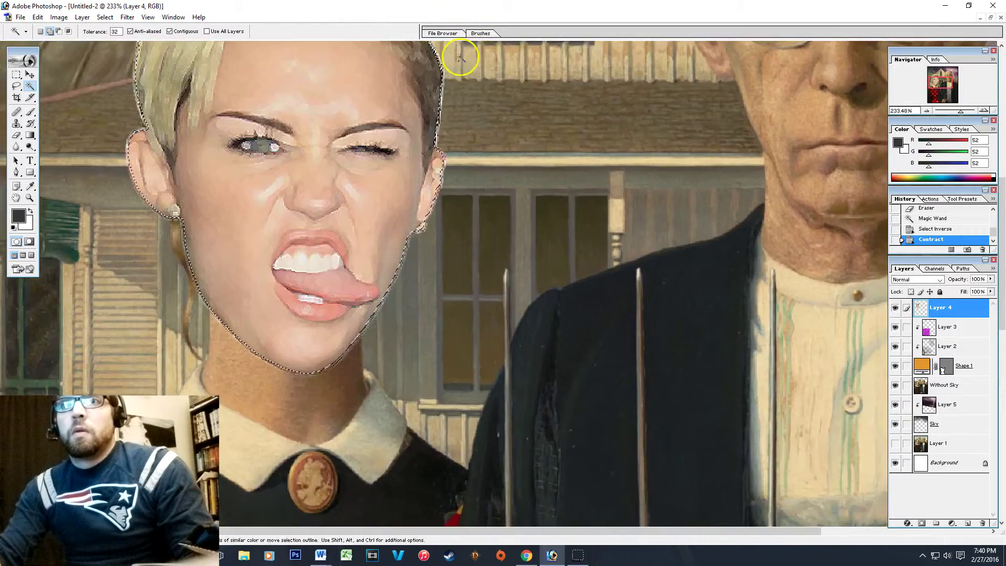
pyautogui.scroll(2, 471, 247)
pyautogui.scroll(-2, 466, 245)
pyautogui.scroll(-3, 466, 245)
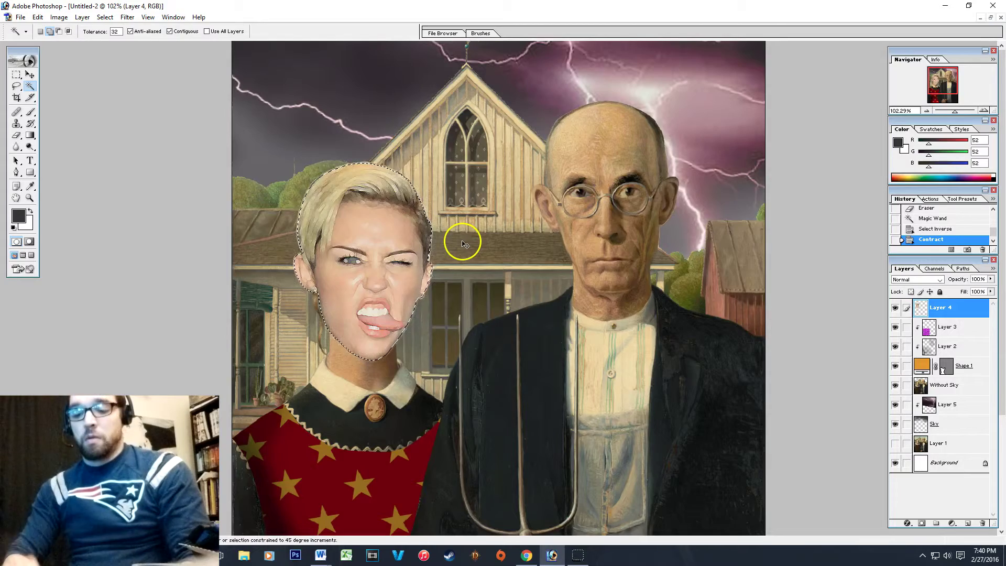
# Invert the selection so everything outside the face is active, with the Eraser ready
pyautogui.hotkey('ctrl', 'shift', 'i')
pyautogui.scroll(4, 452, 258)
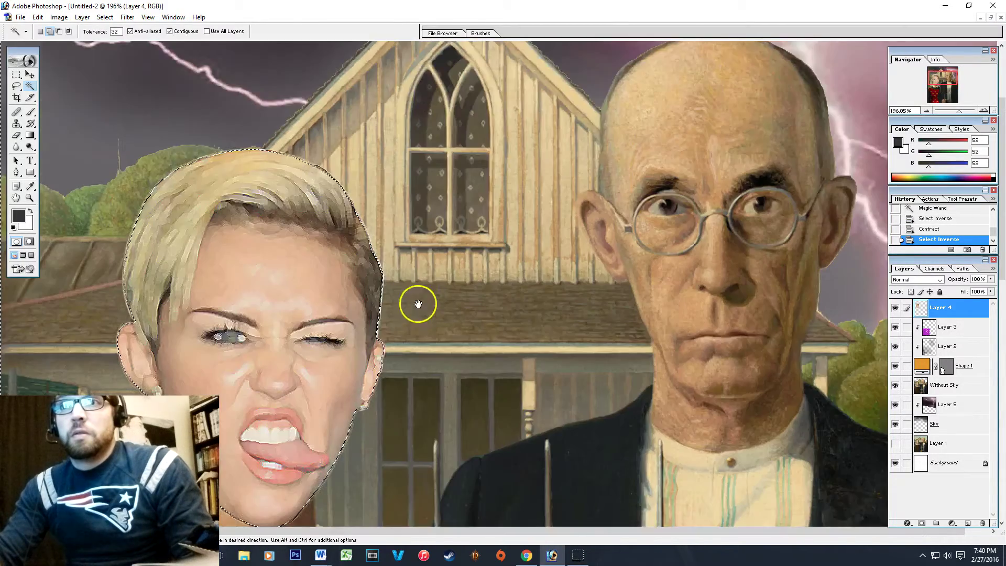
pyautogui.moveTo(418, 304); pyautogui.dragTo(417, 141)
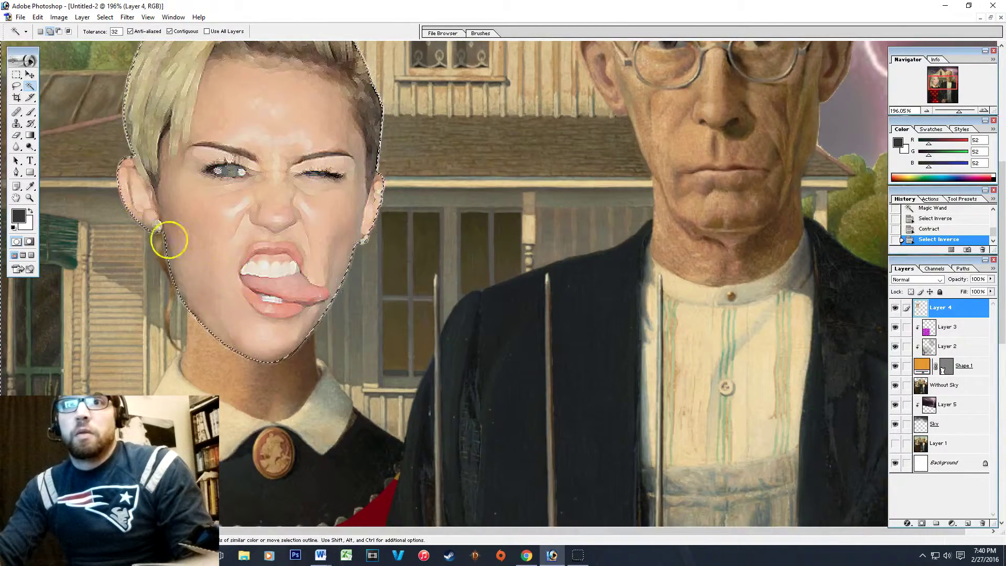
pyautogui.click(18, 137)
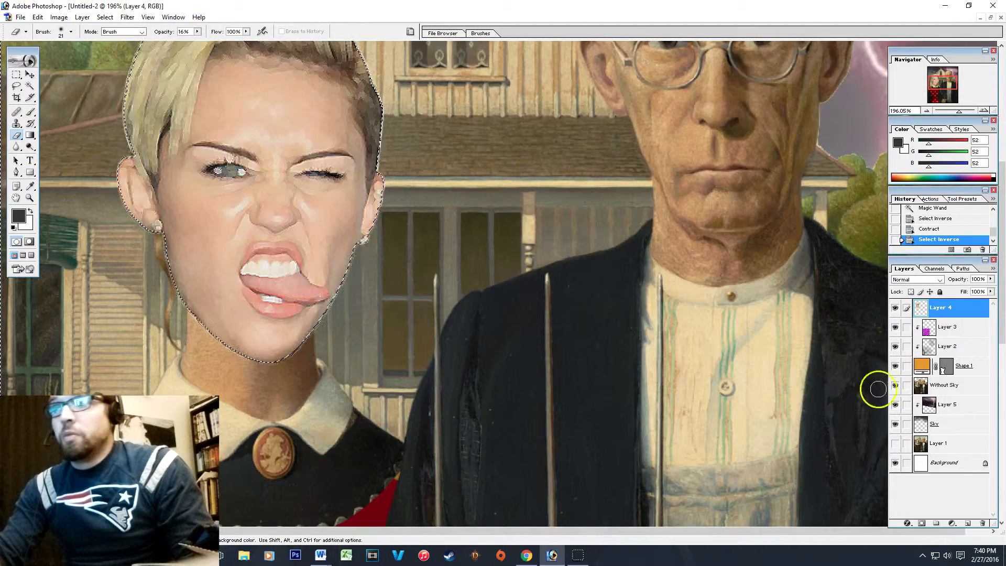
# Hide Layer 3, Layer 2, Shape 1, Without Sky, Layer 5 and Sky
pyautogui.click(894, 326)
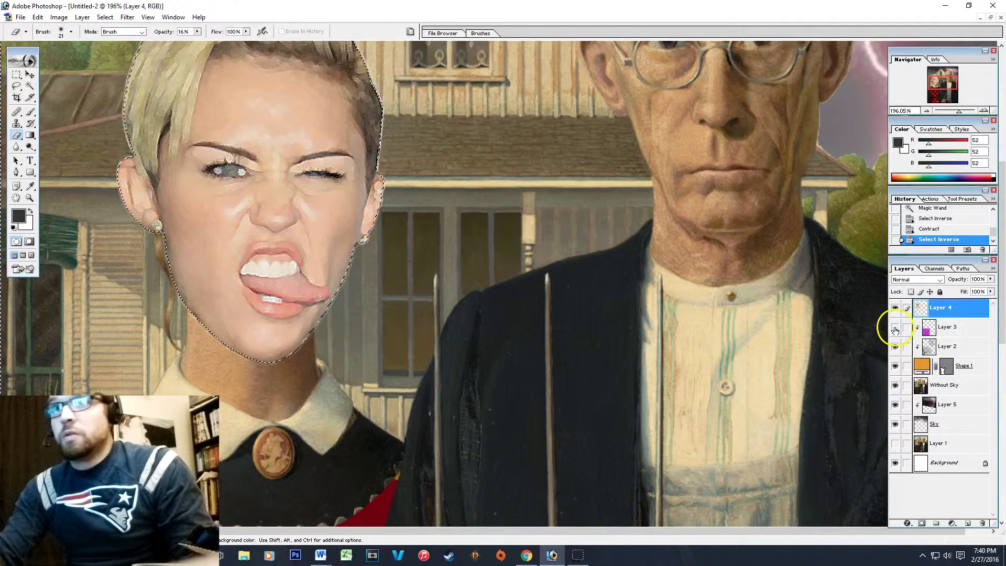
pyautogui.click(894, 346)
pyautogui.click(895, 365)
pyautogui.click(895, 385)
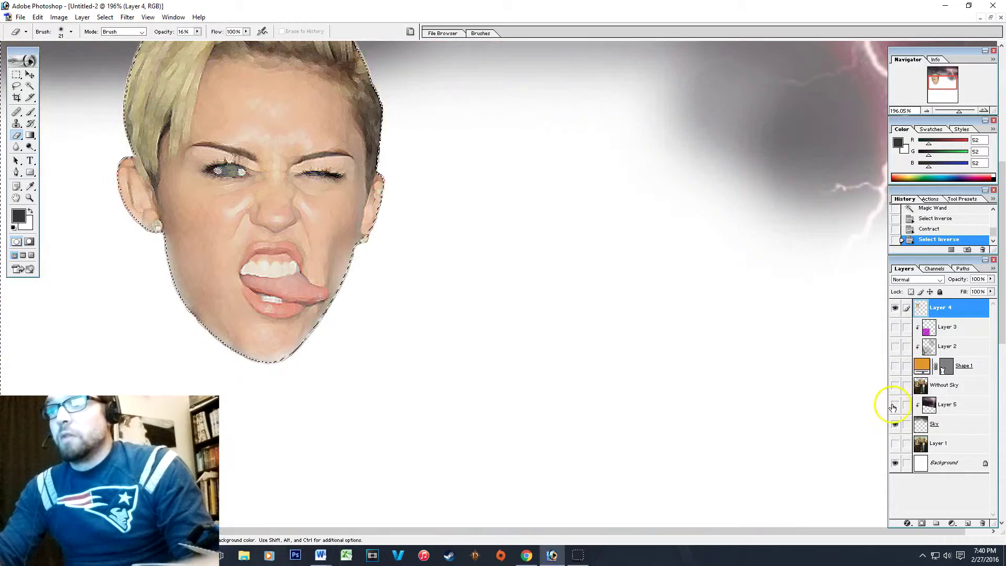
pyautogui.click(895, 404)
pyautogui.click(897, 427)
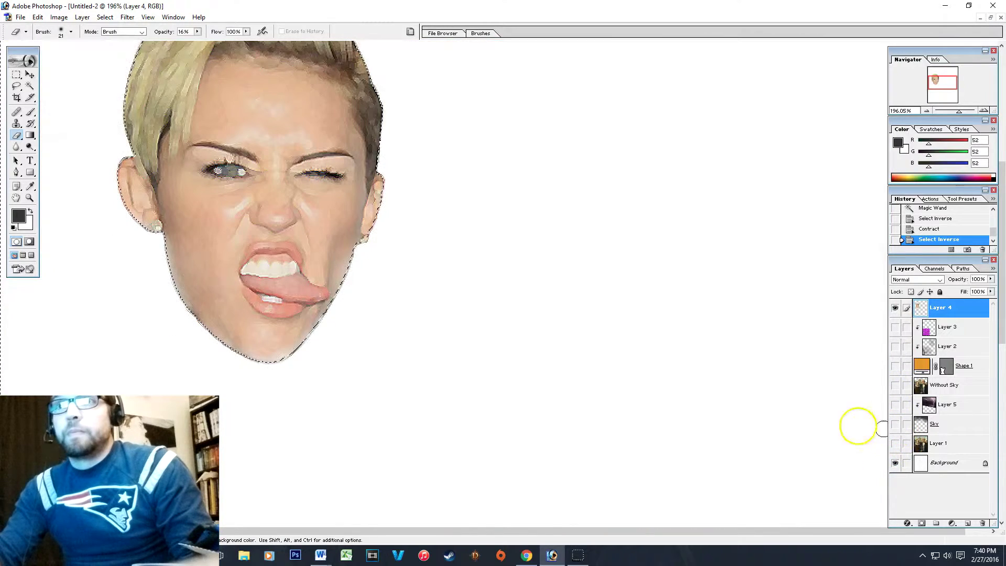
pyautogui.scroll(5, 314, 252)
# Erase the fuzzy fringe along the jaw and chin, then hair and ears at 54% opacity
pyautogui.moveTo(380, 315); pyautogui.dragTo(341, 124)
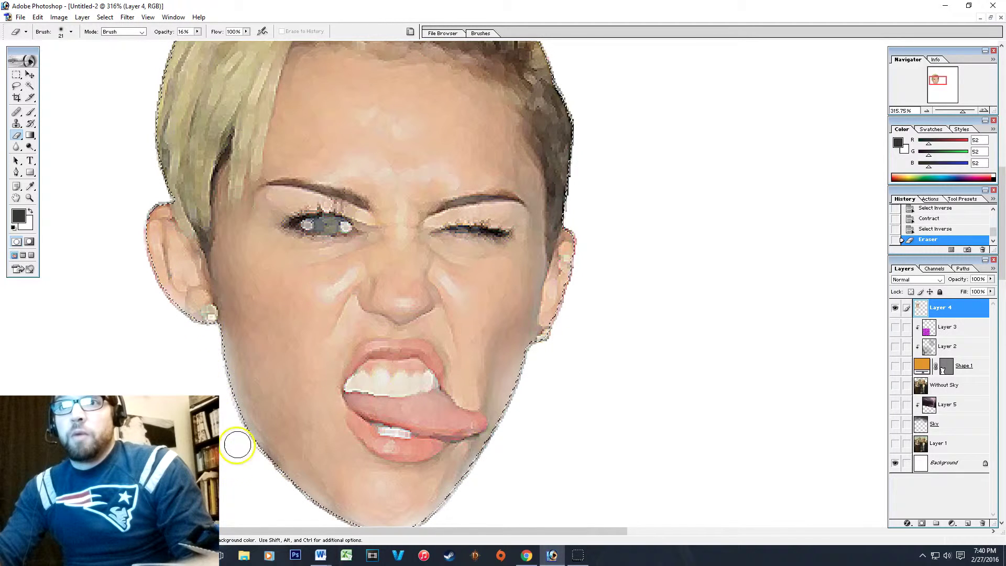
pyautogui.moveTo(237, 444)
pyautogui.mouseDown()
pyautogui.moveTo(272, 456)
pyautogui.moveTo(235, 371)
pyautogui.moveTo(318, 505)
pyautogui.moveTo(274, 456)
pyautogui.moveTo(381, 531)
pyautogui.mouseUp()
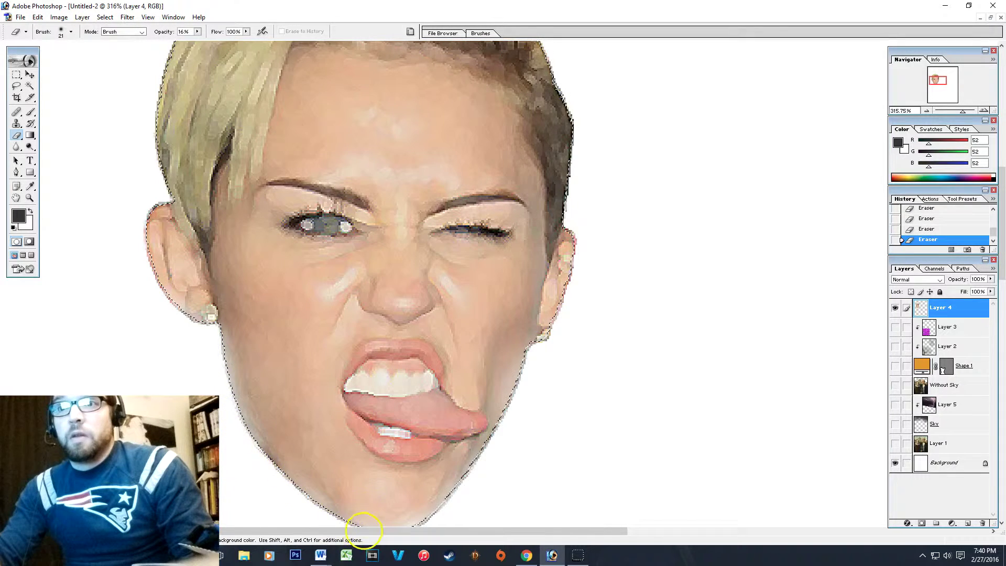
pyautogui.moveTo(477, 453); pyautogui.dragTo(464, 330)
pyautogui.moveTo(404, 390)
pyautogui.mouseDown()
pyautogui.moveTo(447, 345)
pyautogui.moveTo(408, 396)
pyautogui.mouseUp()
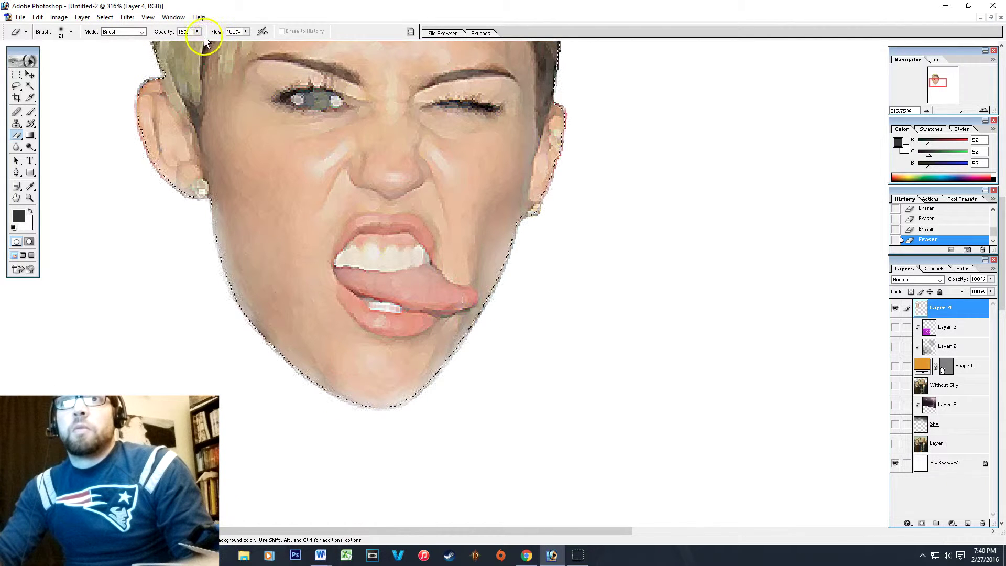
pyautogui.moveTo(197, 31); pyautogui.dragTo(216, 53)
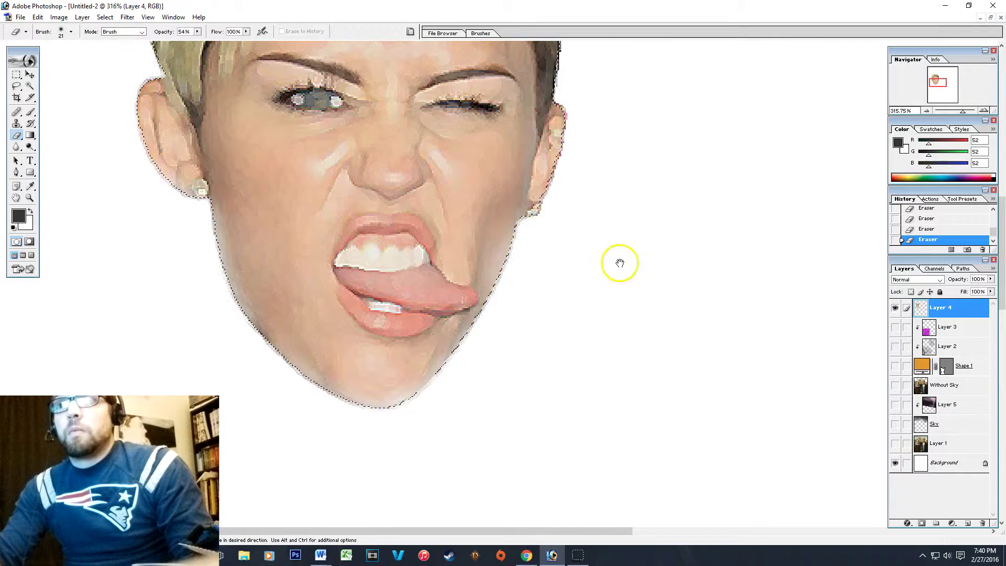
pyautogui.moveTo(620, 263); pyautogui.dragTo(596, 378)
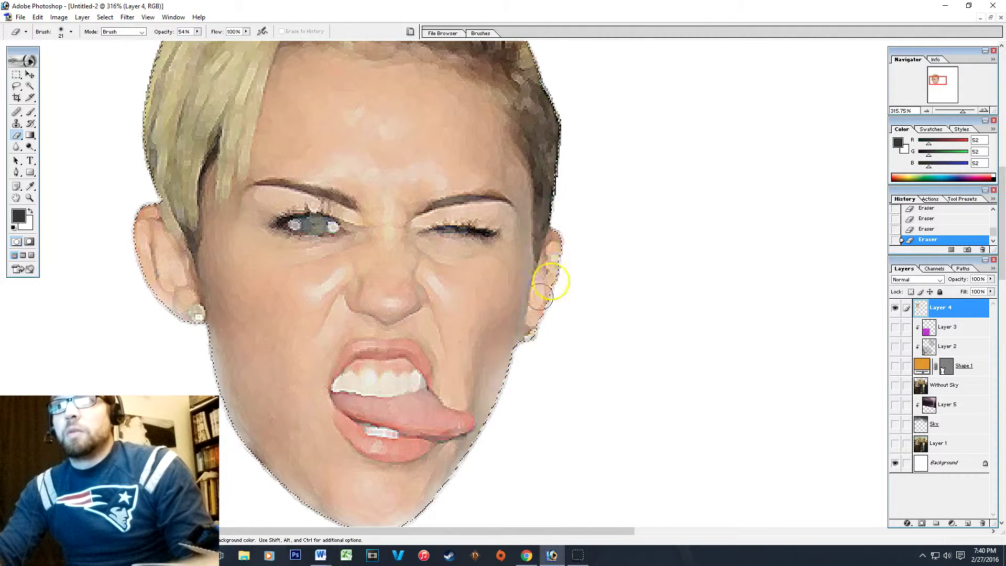
pyautogui.moveTo(561, 152); pyautogui.dragTo(569, 320)
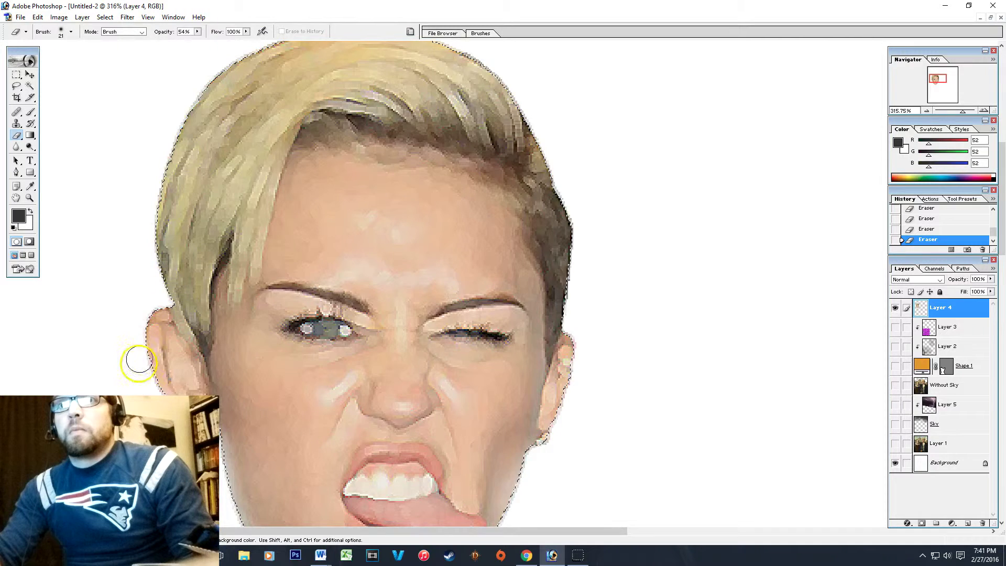
pyautogui.hotkey('ctrl', '-')
pyautogui.hotkey('ctrl', '-')
pyautogui.hotkey('ctrl', '-')
pyautogui.hotkey('ctrl', '-')
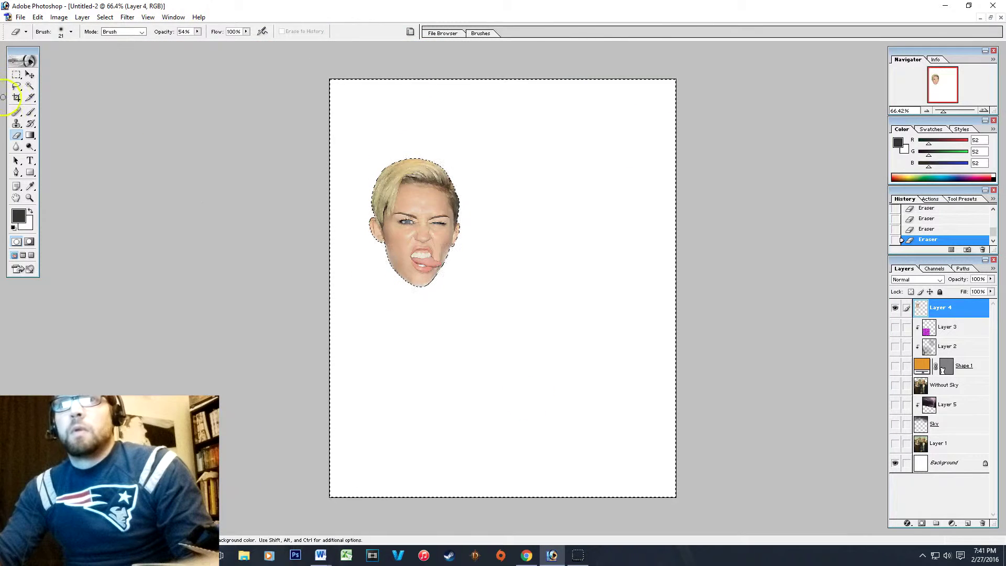
# Deselect the face and make all the hidden painting layers visible again
pyautogui.click(17, 76)
pyautogui.click(168, 123)
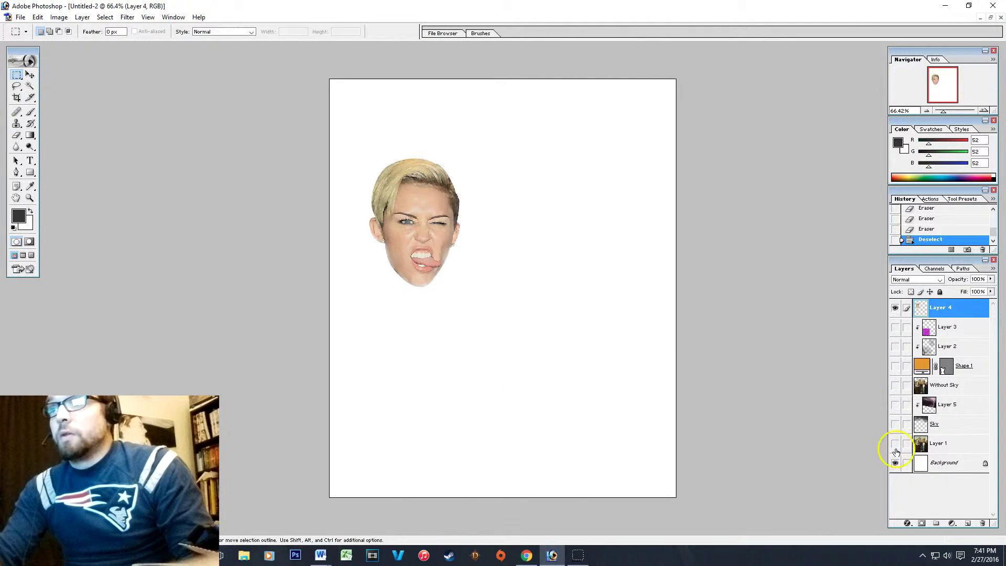
pyautogui.moveTo(895, 451); pyautogui.dragTo(901, 341)
pyautogui.scroll(4, 414, 296)
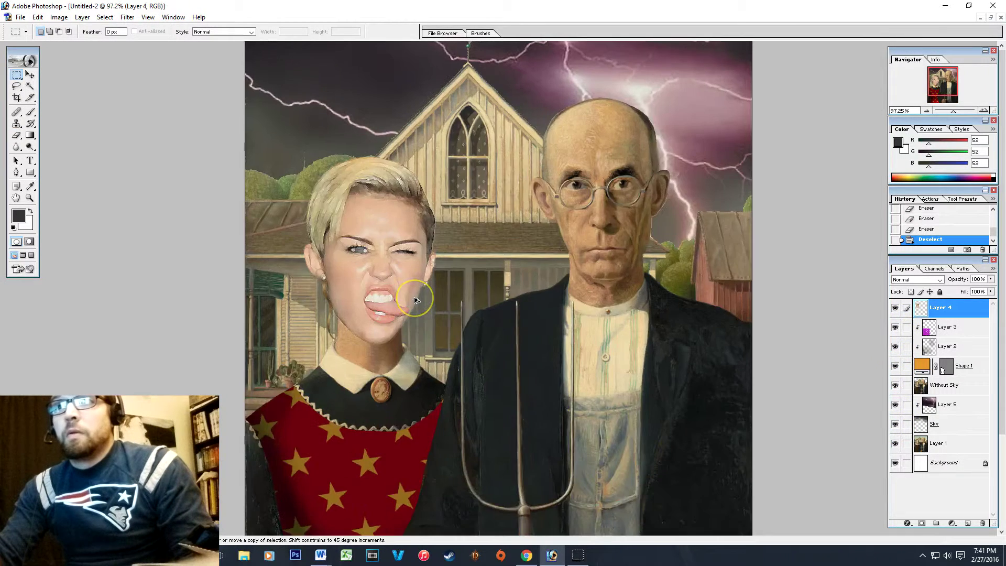
pyautogui.scroll(-4, 414, 299)
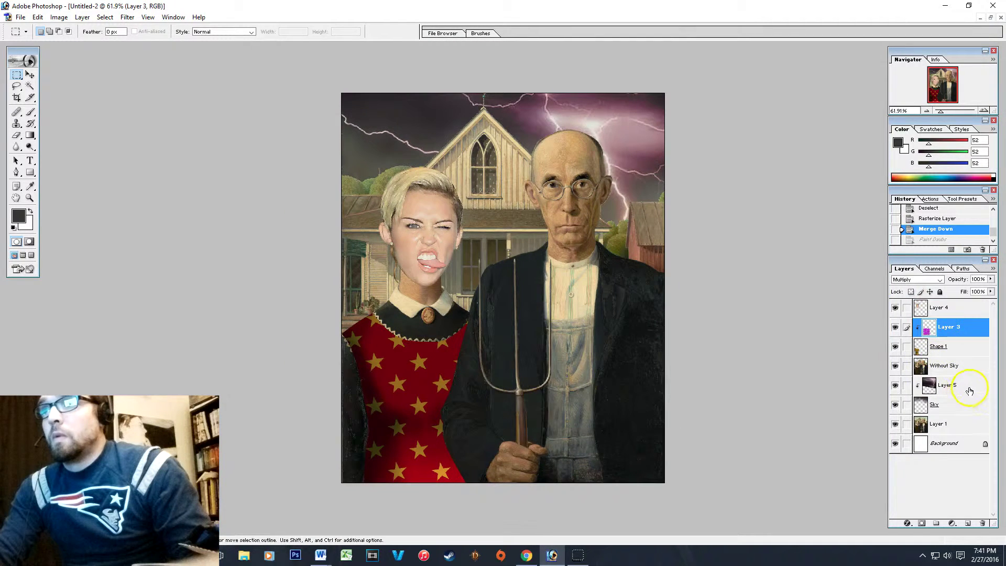
# Reapply the last Paint Daubs filter to Layer 5 and zoom out to the whole image
pyautogui.click(969, 388)
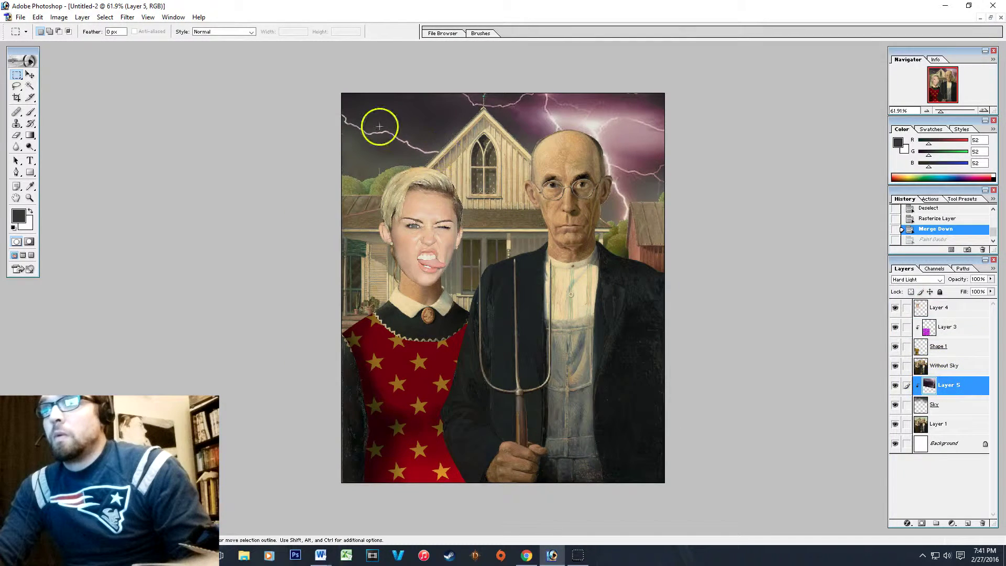
pyautogui.click(127, 17)
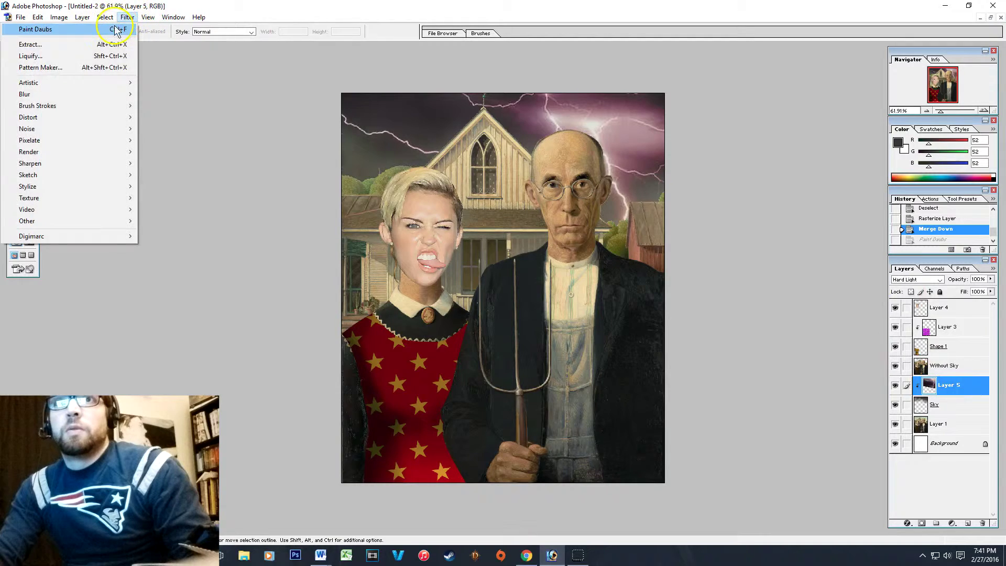
pyautogui.click(113, 27)
pyautogui.scroll(4, 498, 189)
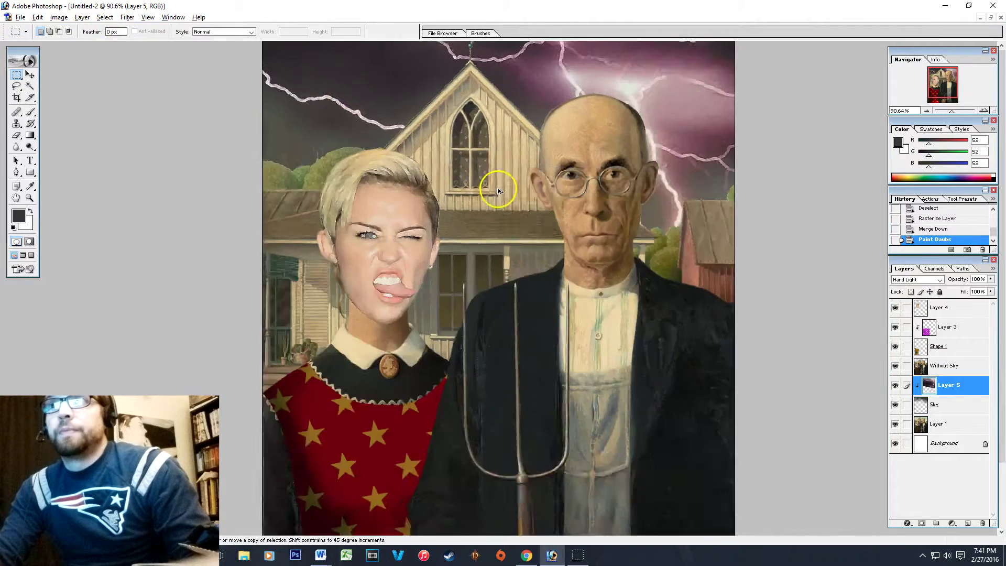
pyautogui.scroll(1, 495, 200)
pyautogui.scroll(-2, 489, 201)
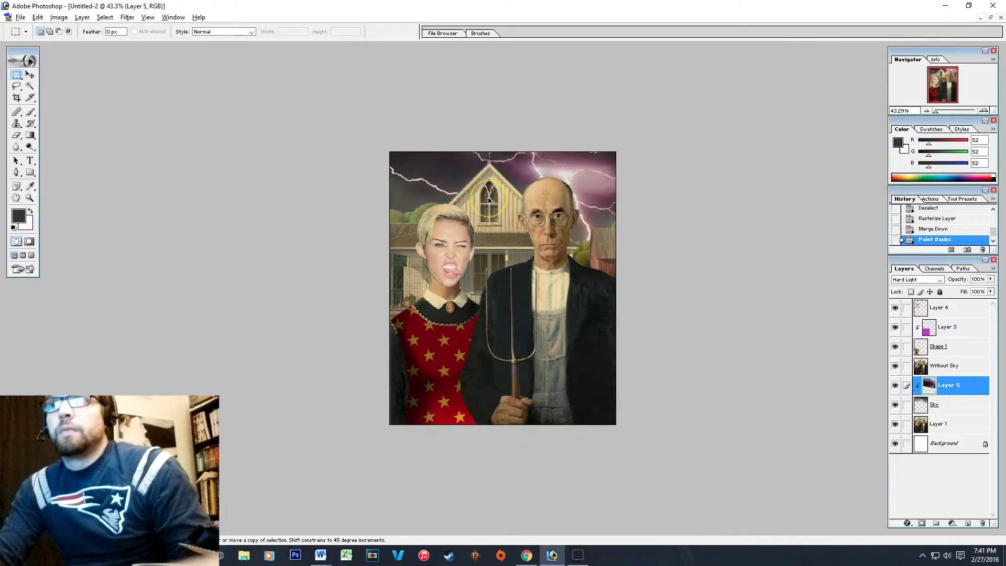
pyautogui.keyDown('alt'); pyautogui.click(494, 342); pyautogui.keyUp('alt')
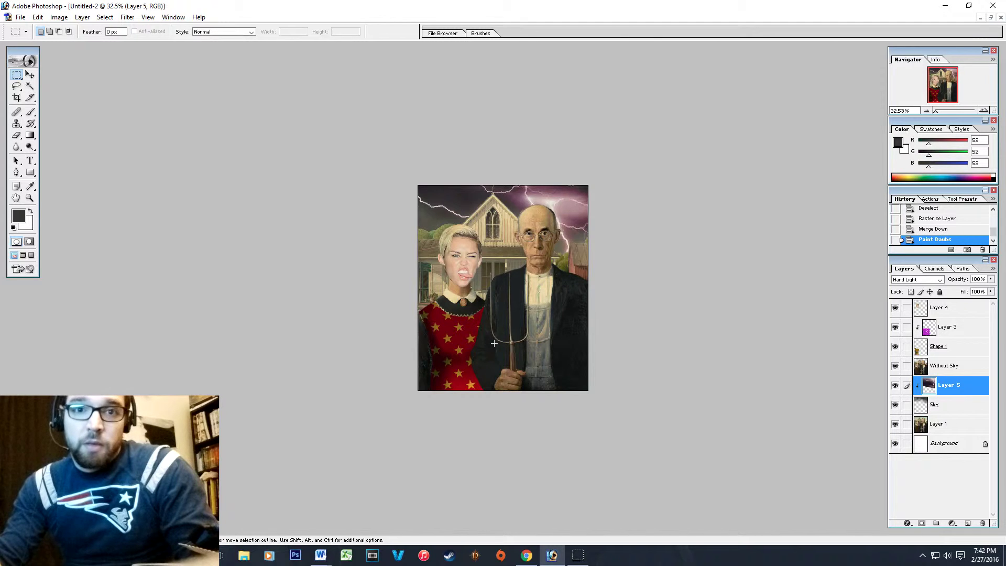
# Zoom in and highlight rubric criterion 1 and criterion 2 about subject matter
pyautogui.keyDown('ctrl'); pyautogui.click(494, 342); pyautogui.keyUp('ctrl')
pyautogui.keyDown('alt'); pyautogui.click(492, 342); pyautogui.keyUp('alt')
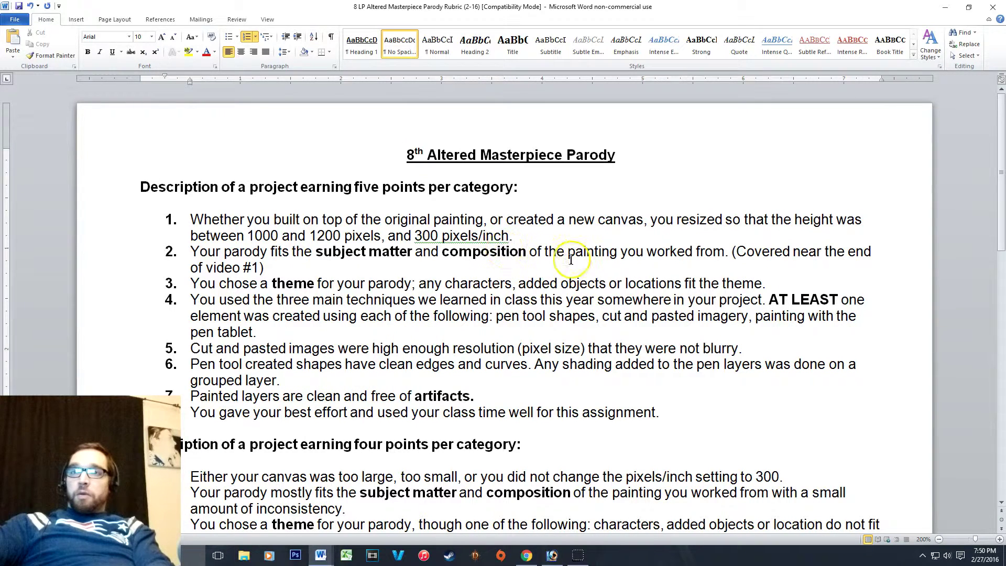
pyautogui.scroll(1, 568, 253)
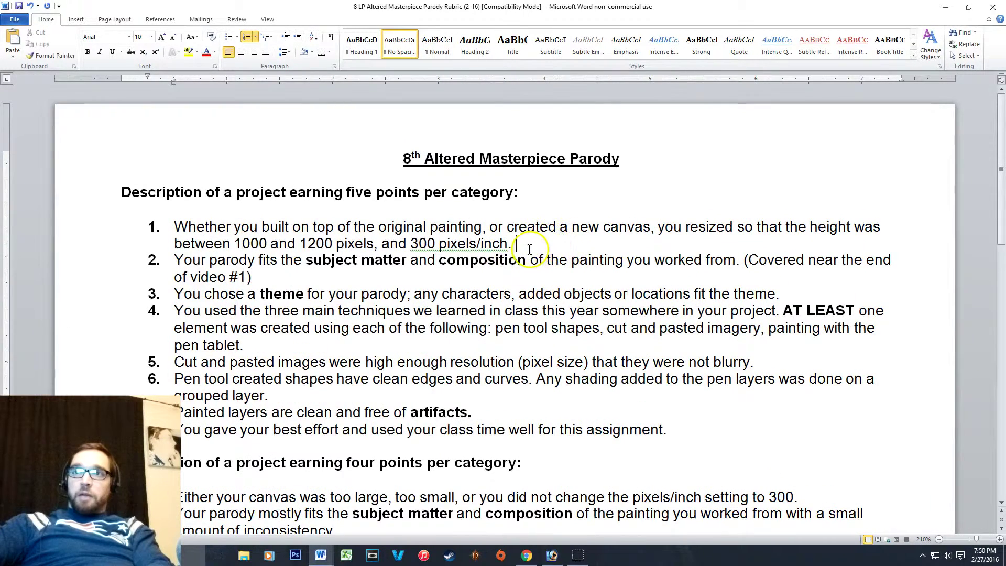
pyautogui.moveTo(522, 244); pyautogui.dragTo(192, 220)
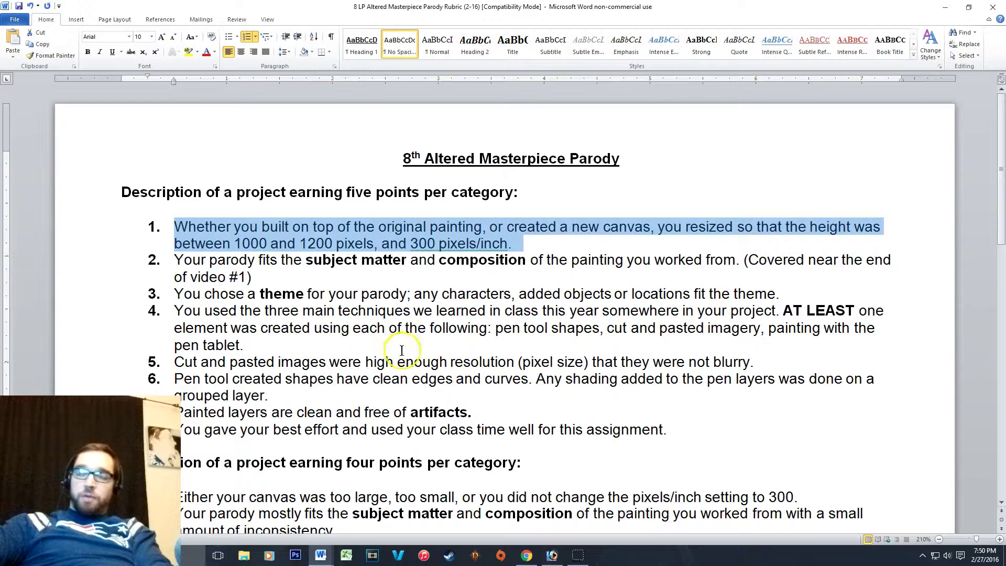
pyautogui.scroll(-1, 419, 323)
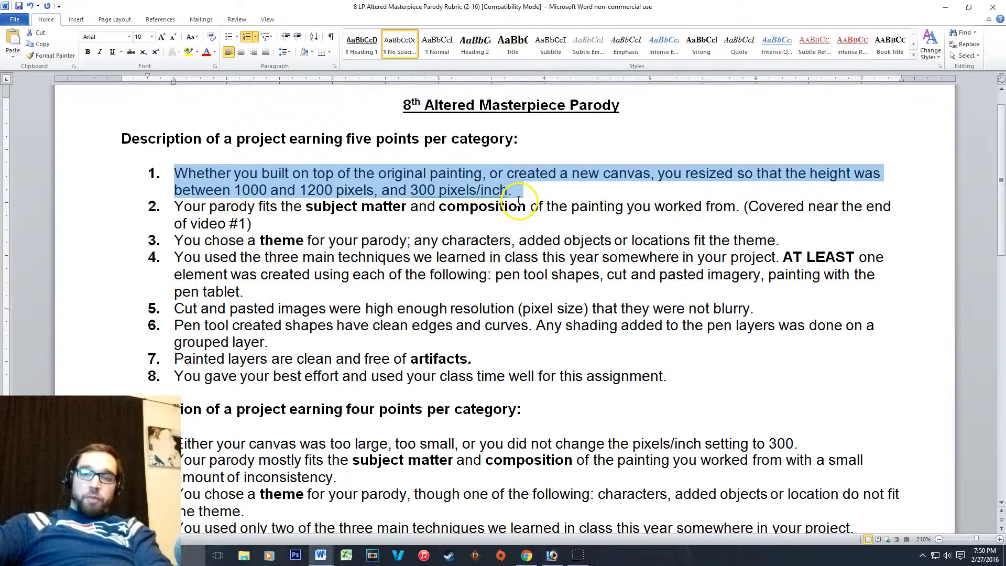
pyautogui.moveTo(289, 230); pyautogui.dragTo(175, 207)
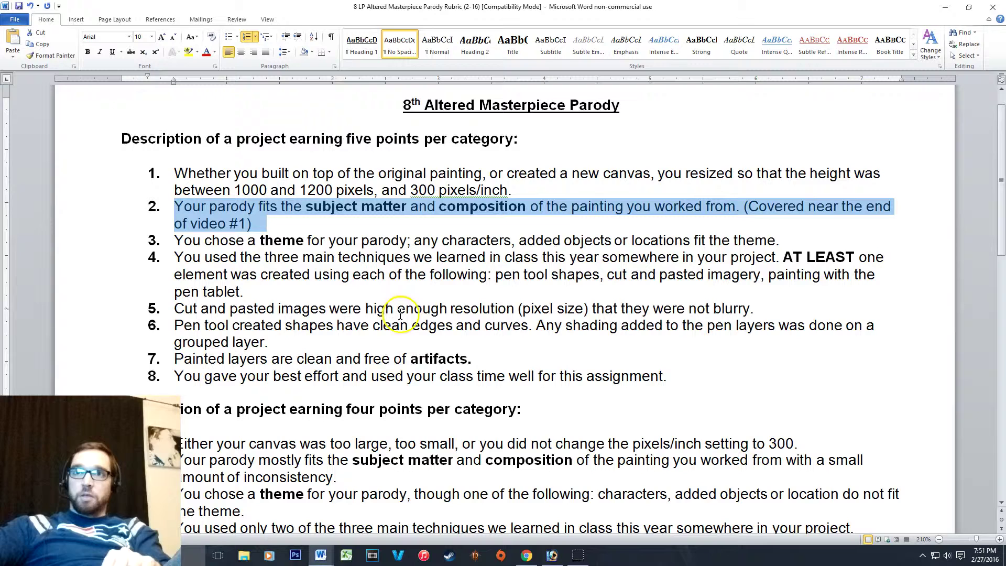
pyautogui.click(788, 243)
pyautogui.moveTo(788, 243); pyautogui.dragTo(188, 244)
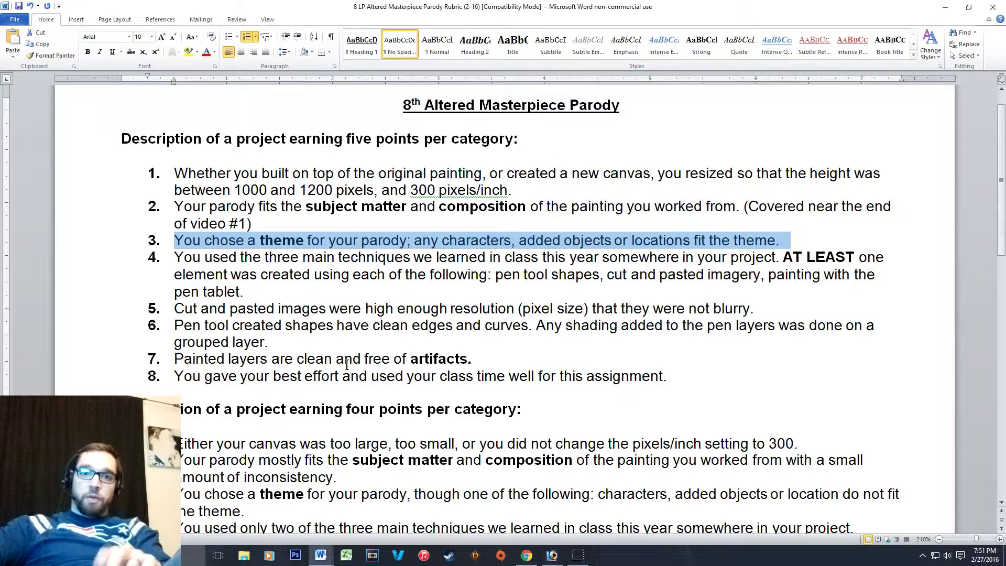
pyautogui.scroll(-2, 426, 370)
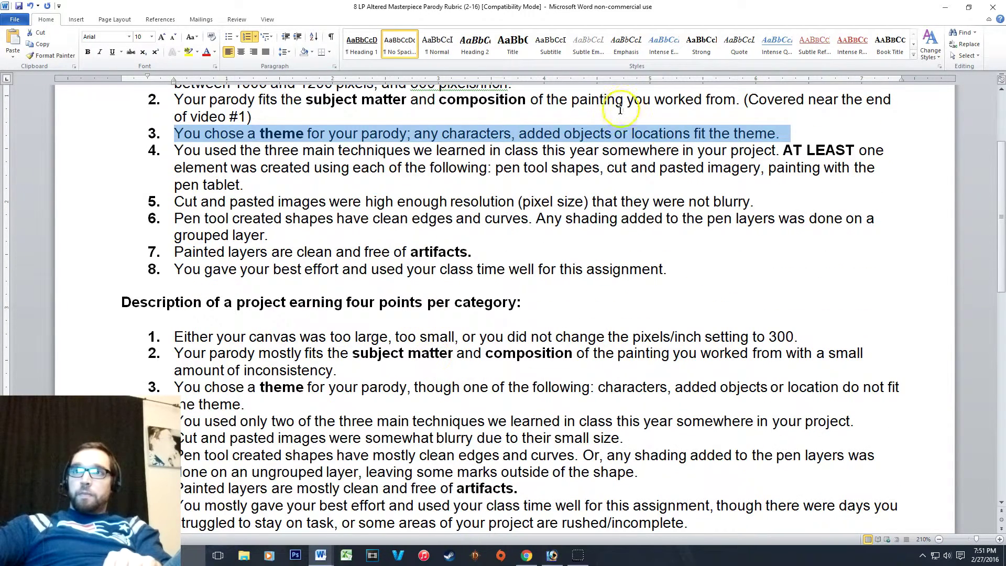
pyautogui.moveTo(884, 150); pyautogui.dragTo(176, 152)
pyautogui.tripleClick(176, 152)
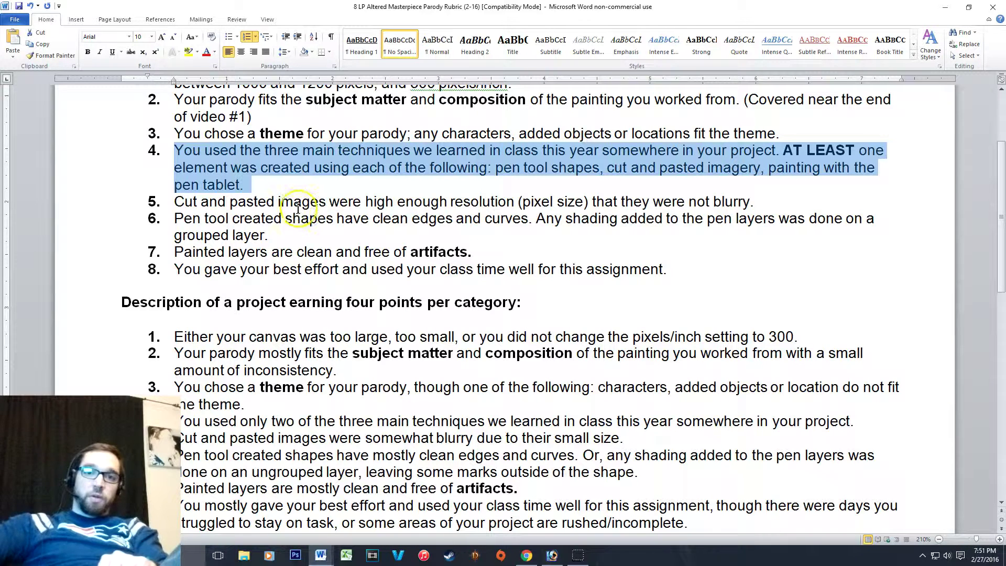
pyautogui.moveTo(304, 203)
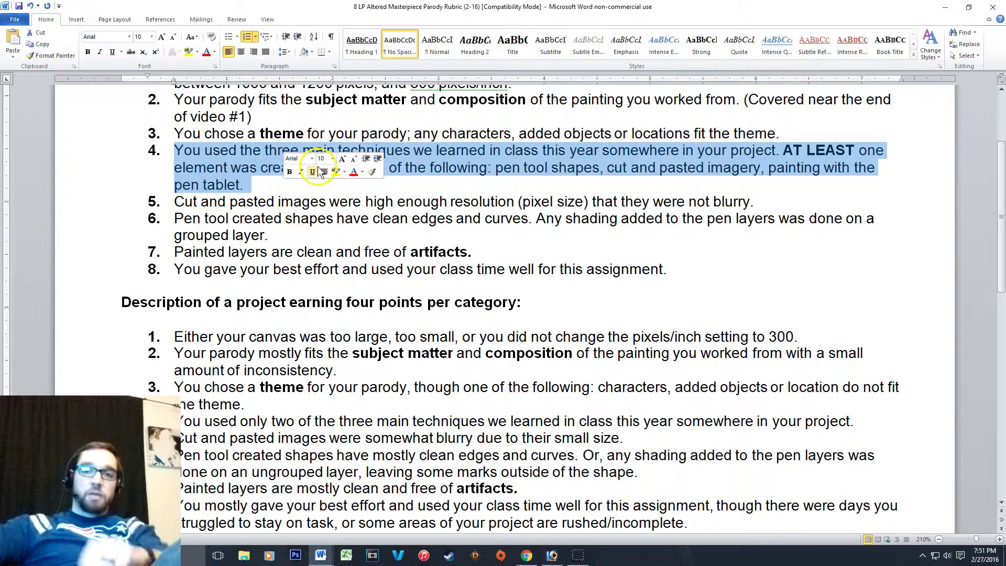
pyautogui.click(306, 202)
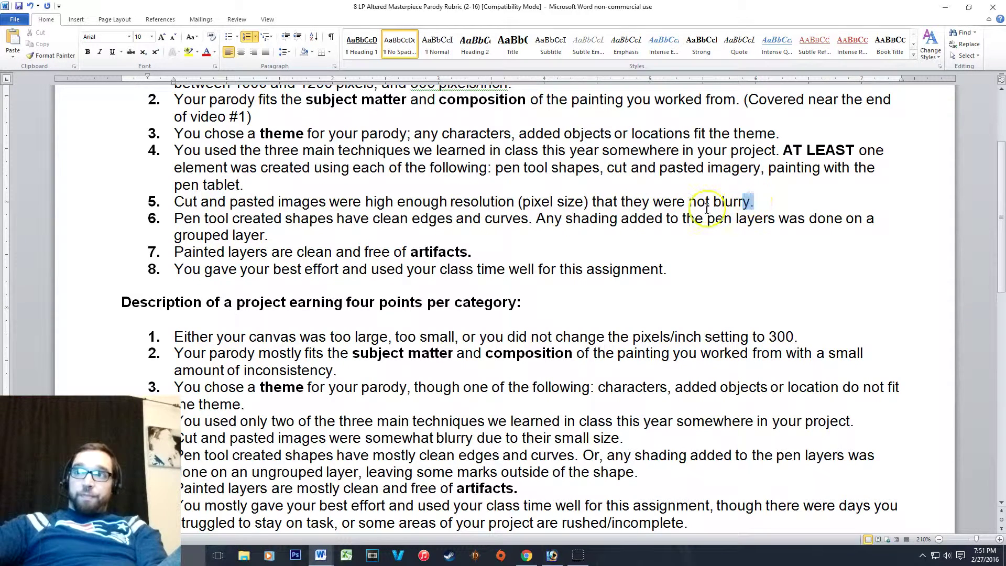
pyautogui.moveTo(757, 202); pyautogui.dragTo(149, 195)
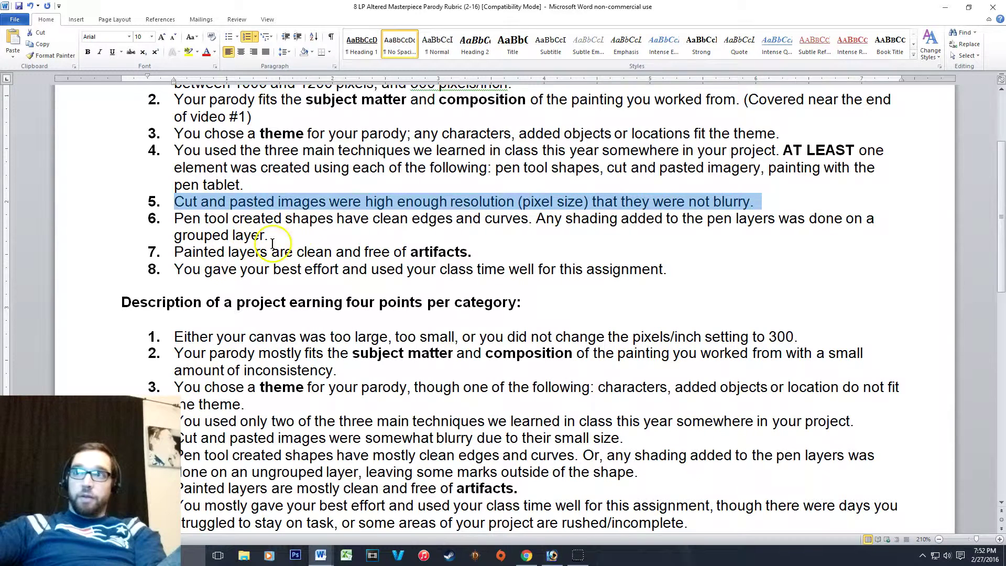
pyautogui.moveTo(286, 237); pyautogui.dragTo(178, 221)
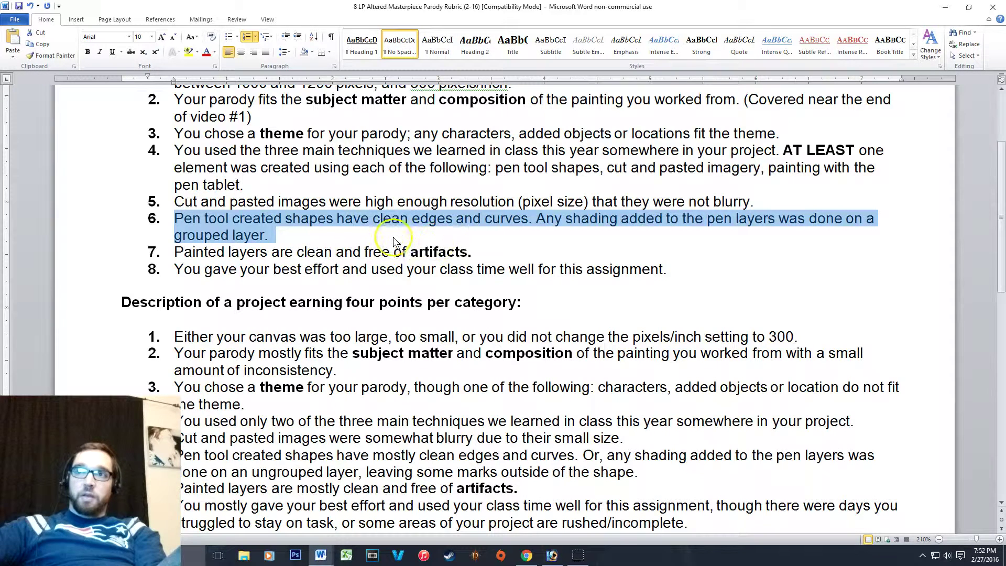
pyautogui.moveTo(532, 218)
pyautogui.mouseDown()
pyautogui.moveTo(541, 228)
pyautogui.moveTo(425, 244)
pyautogui.moveTo(292, 235)
pyautogui.moveTo(300, 244)
pyautogui.mouseUp()
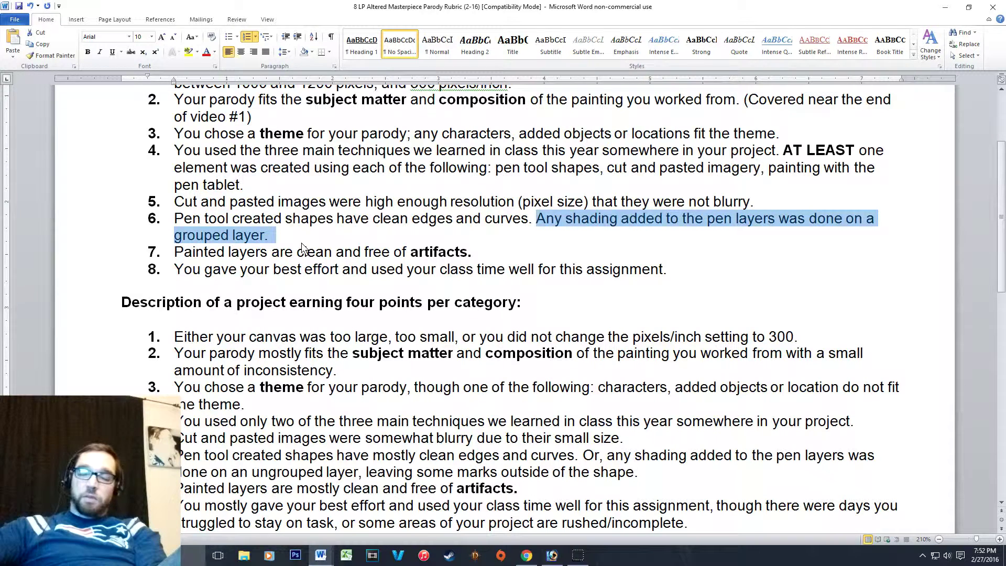
pyautogui.click(313, 242)
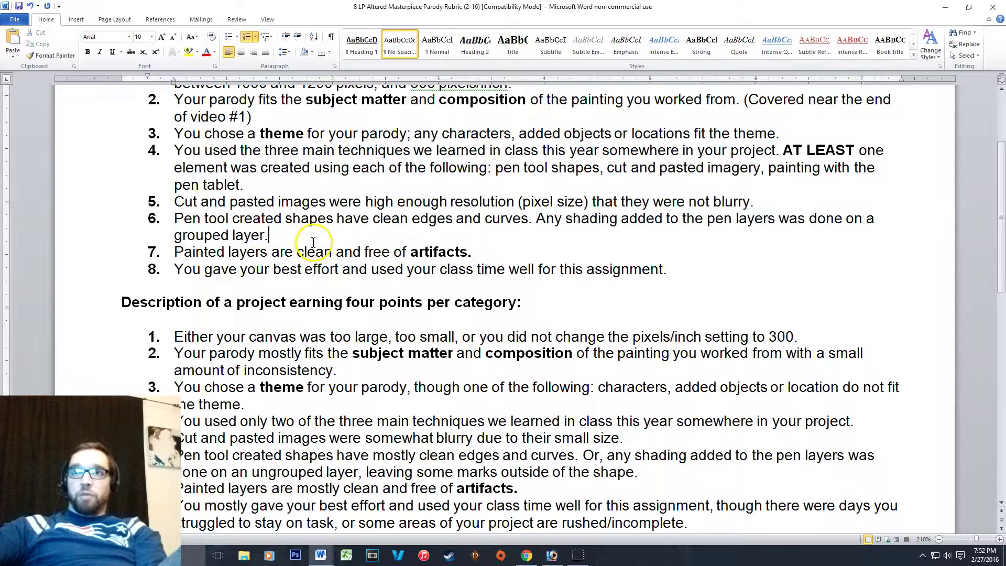
pyautogui.moveTo(470, 252)
pyautogui.mouseDown()
pyautogui.moveTo(236, 267)
pyautogui.moveTo(176, 252)
pyautogui.mouseUp()
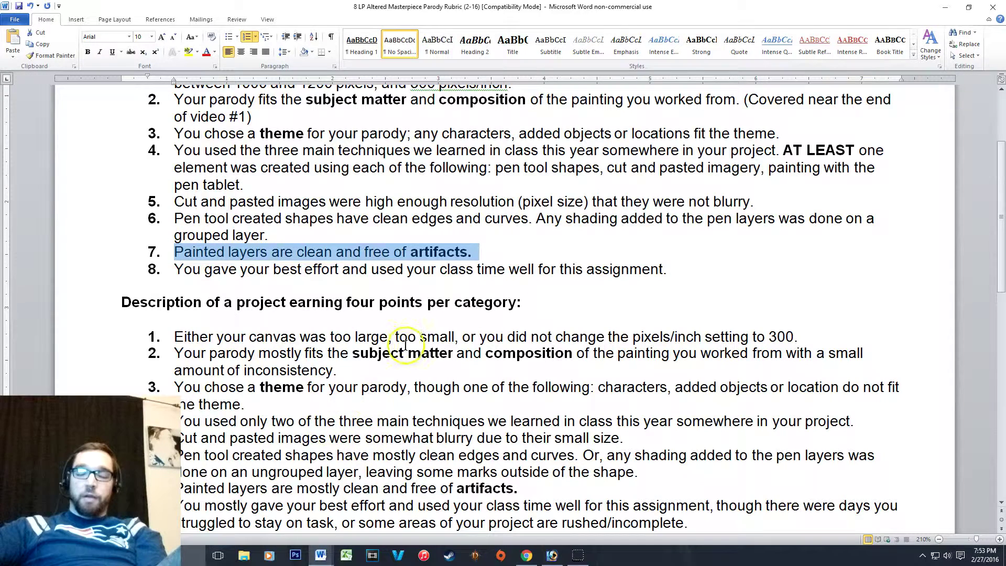
# Highlight criterion 8 on effort, then the grading table's Self Asessment, Teacher's Rating and Comments cells
pyautogui.moveTo(670, 269); pyautogui.dragTo(189, 270)
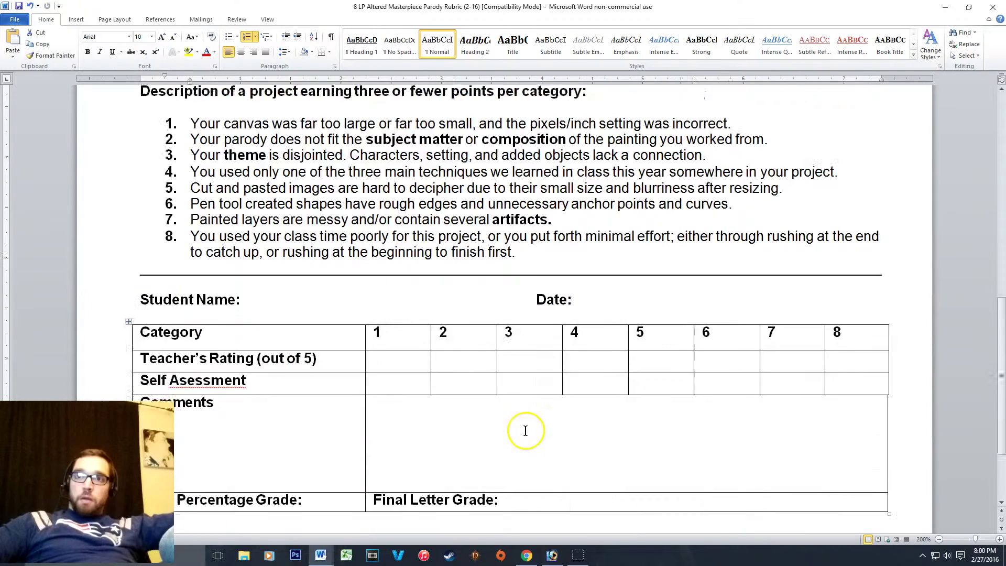
pyautogui.scroll(-2, 523, 428)
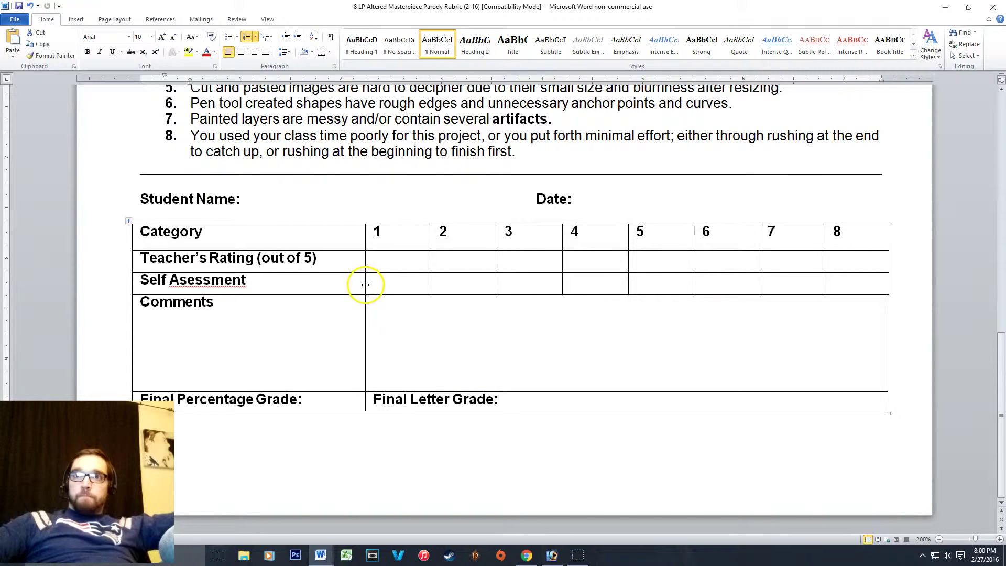
pyautogui.click(388, 283)
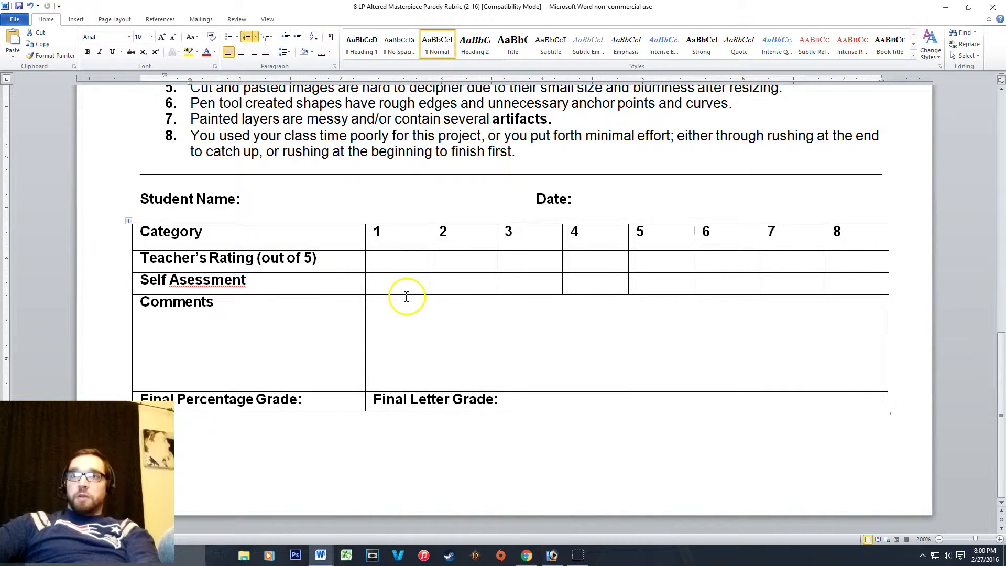
pyautogui.click(399, 284)
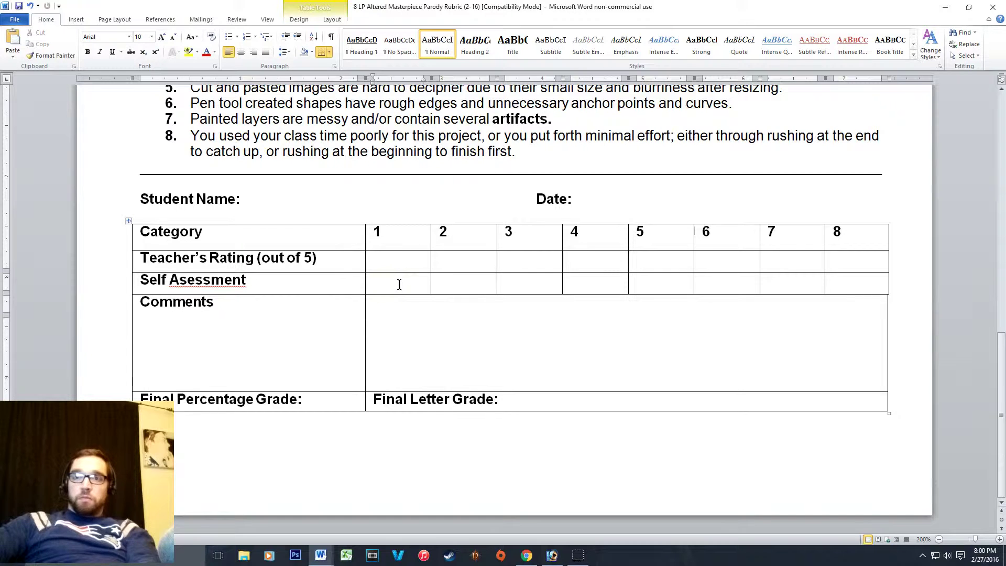
pyautogui.click(387, 279)
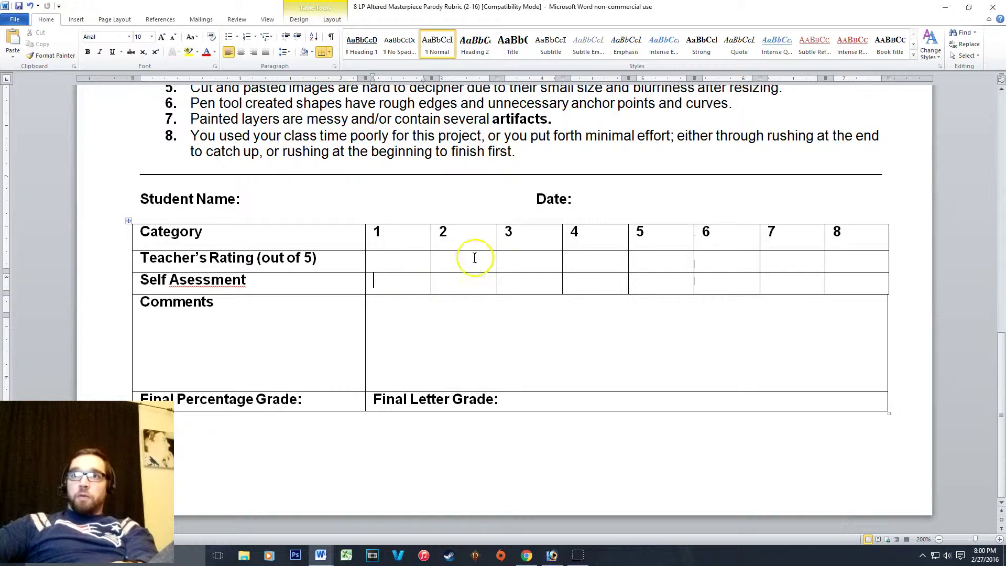
pyautogui.moveTo(401, 262); pyautogui.dragTo(838, 267)
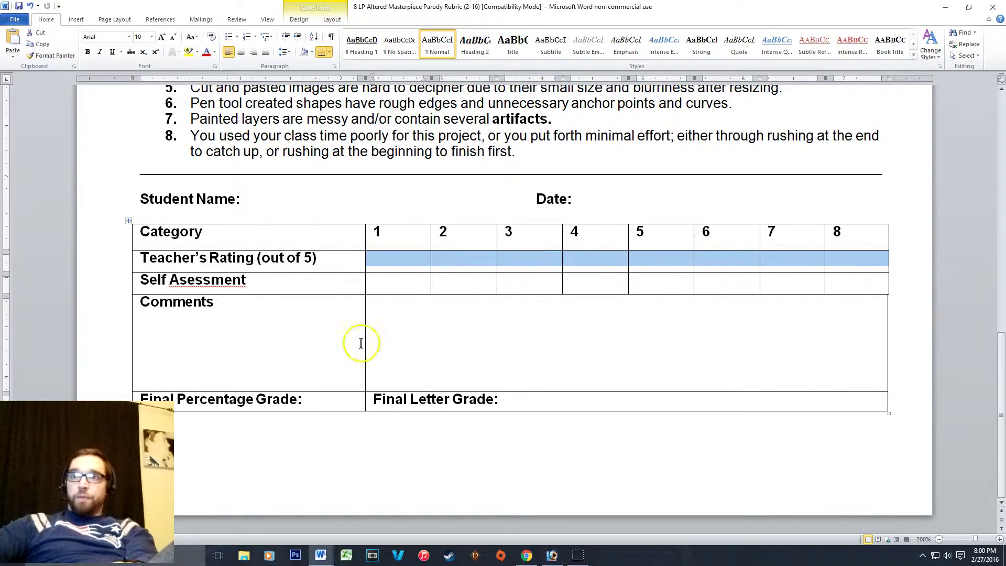
pyautogui.click(389, 314)
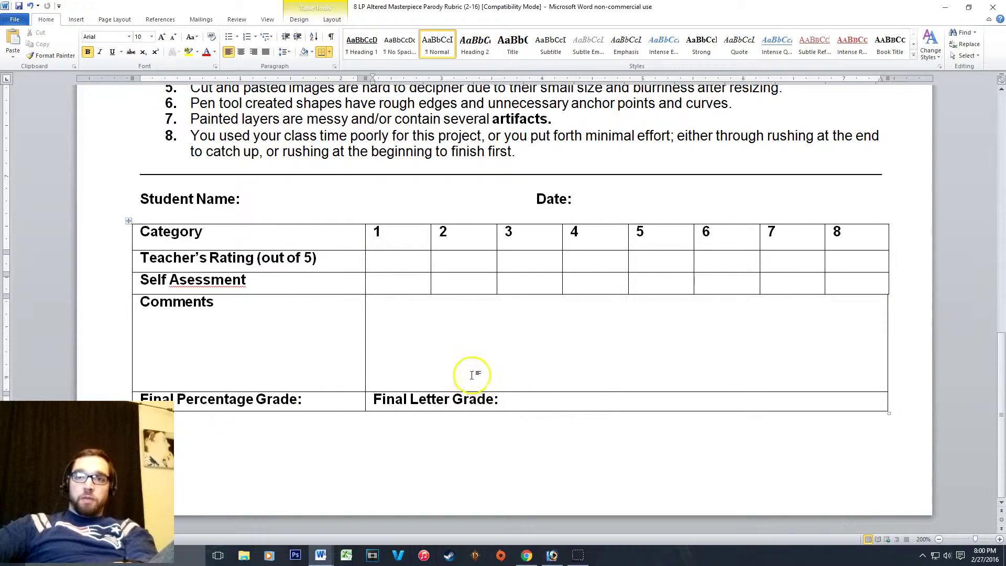